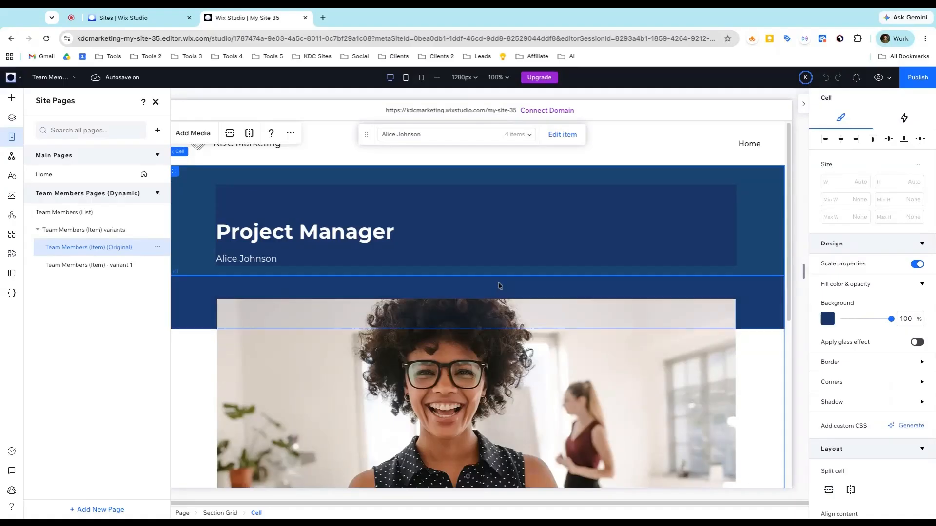
# Step: Review the original Team Members (Item) page layout, from the job title header and profile image to the biography and item navigation
pyautogui.scroll(-2, 449, 244)
pyautogui.scroll(-2, 485, 266)
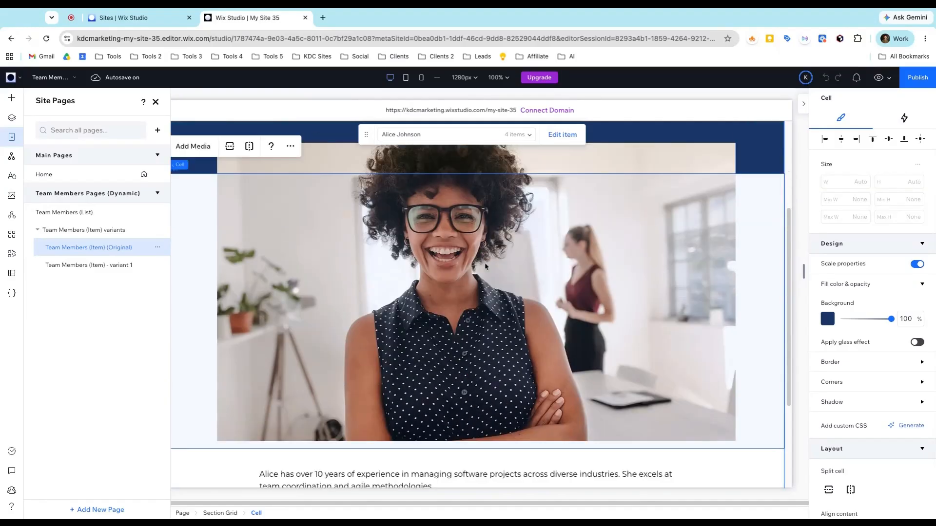
pyautogui.scroll(3, 485, 266)
pyautogui.scroll(1, 484, 265)
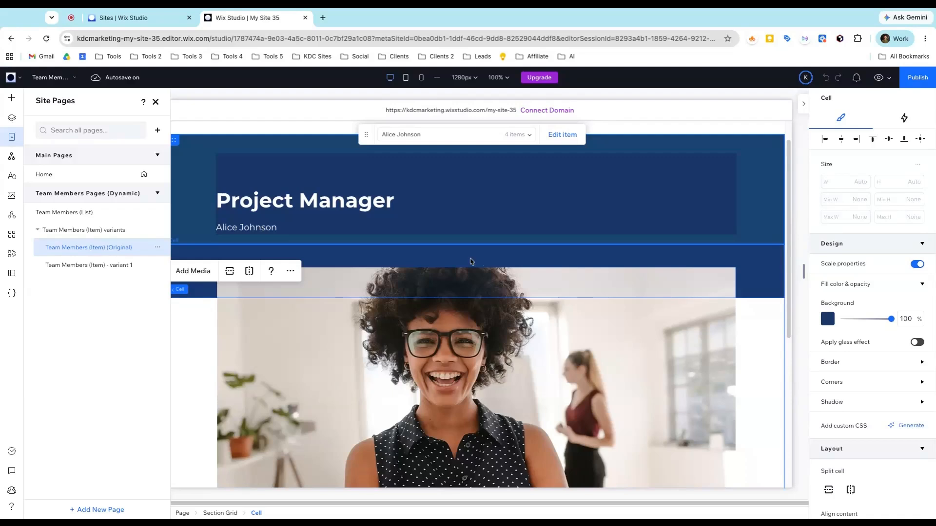
pyautogui.scroll(-5, 471, 262)
pyautogui.scroll(3, 450, 230)
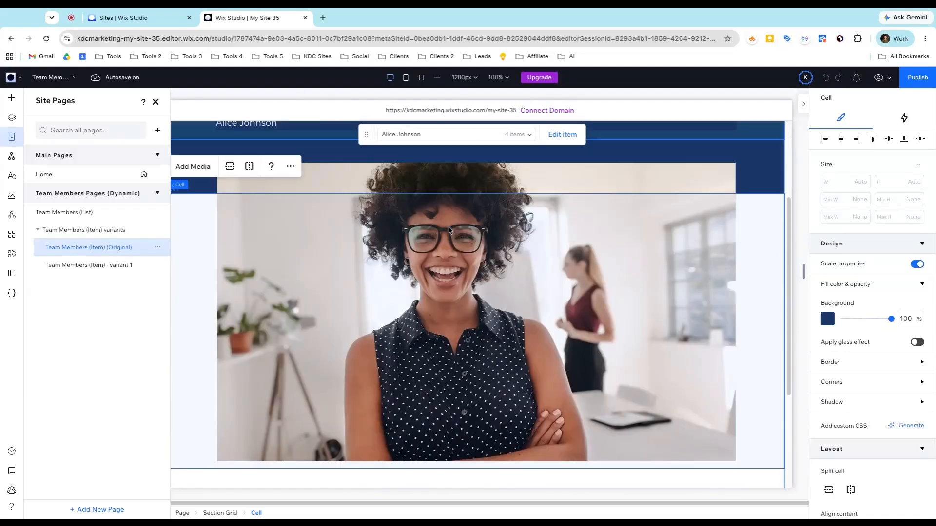
pyautogui.scroll(3, 450, 229)
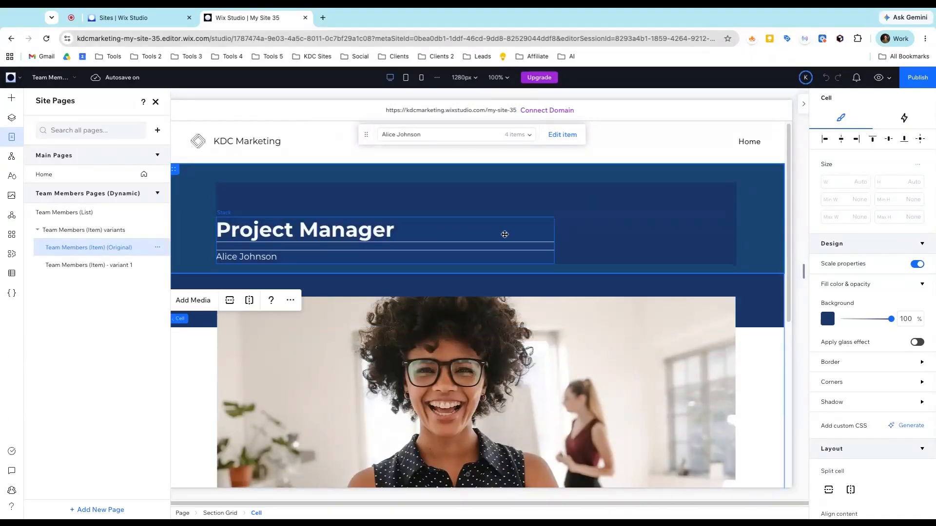
pyautogui.scroll(-5, 521, 263)
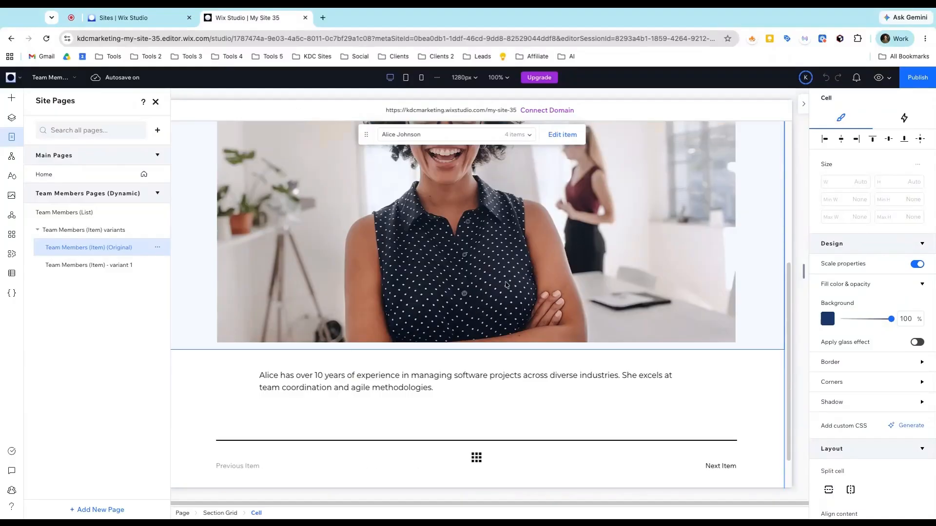
# Step: Open the Team Members (Item) - variant 1 page and look over its layout from header to credentials
pyautogui.click(110, 266)
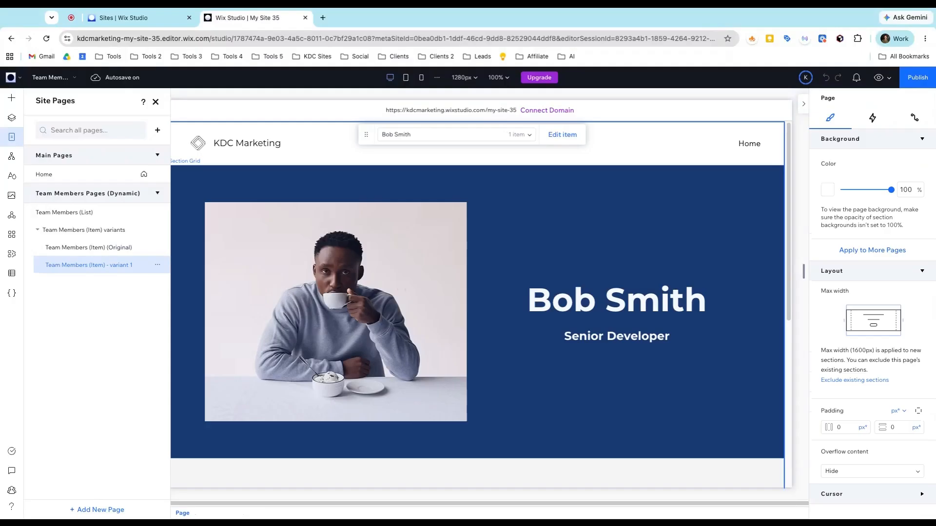
pyautogui.scroll(-4, 472, 303)
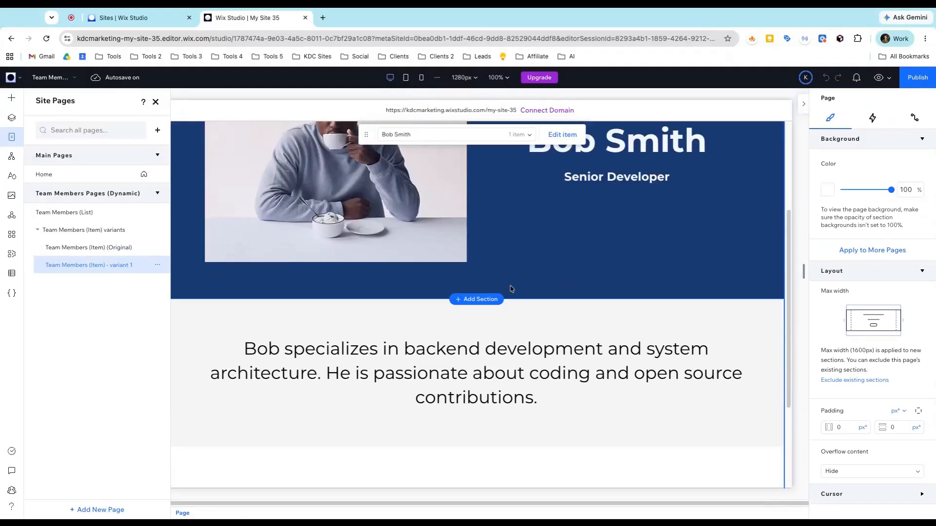
pyautogui.scroll(-2, 527, 300)
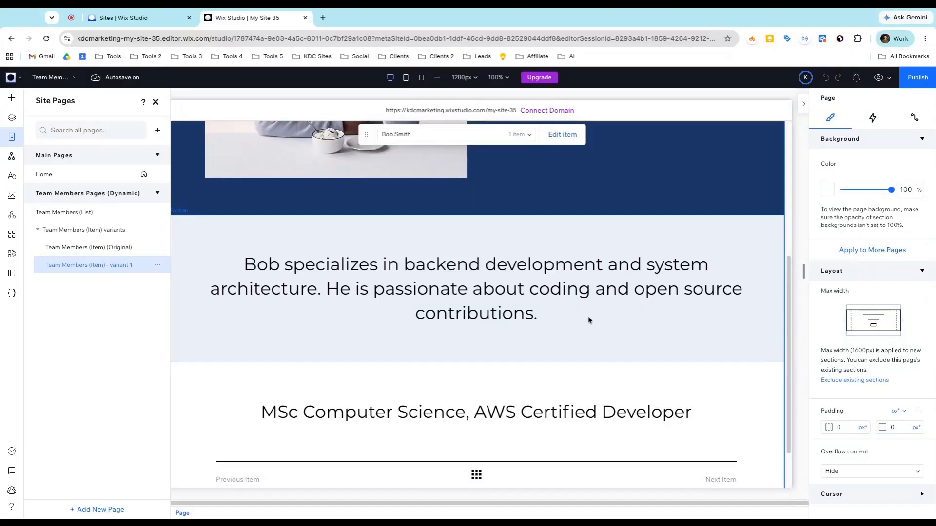
pyautogui.scroll(5, 588, 320)
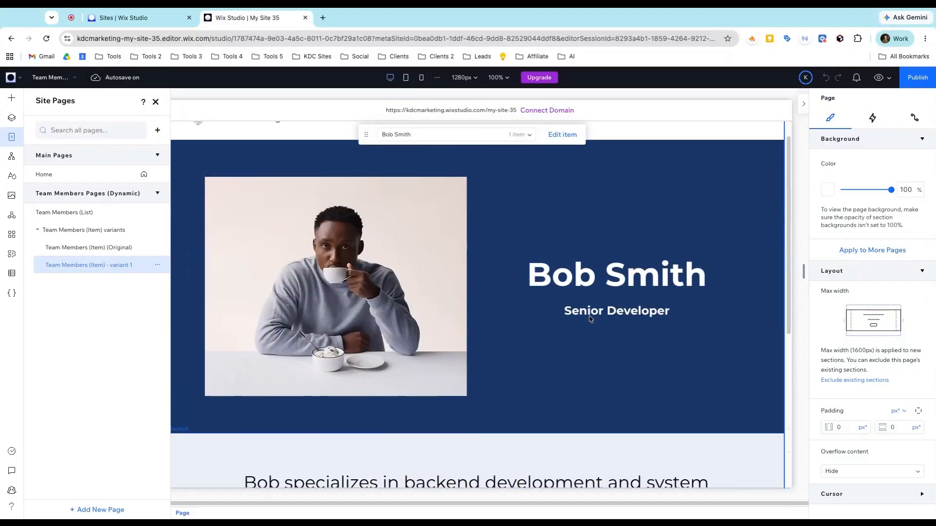
pyautogui.scroll(1, 589, 320)
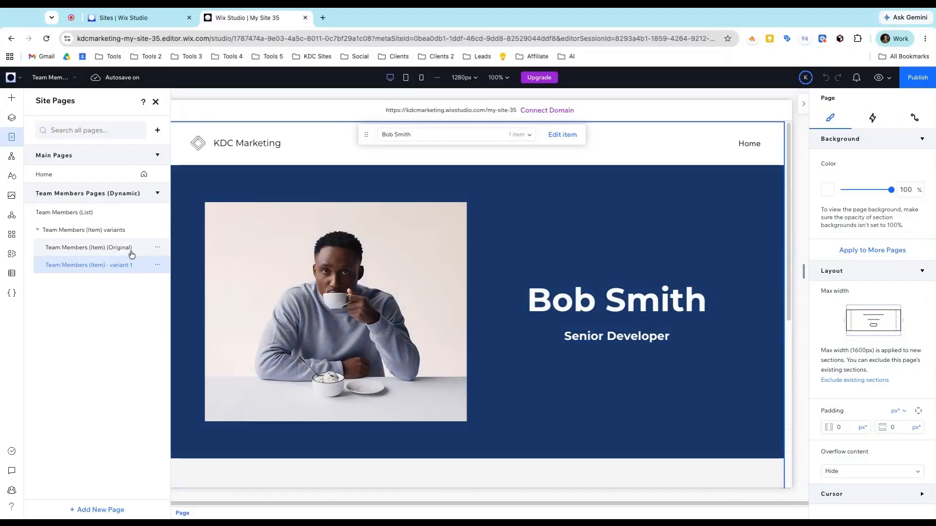
# Step: Open the Team Members collection in the CMS, review its items and fields, and return to the page canvas
pyautogui.click(13, 274)
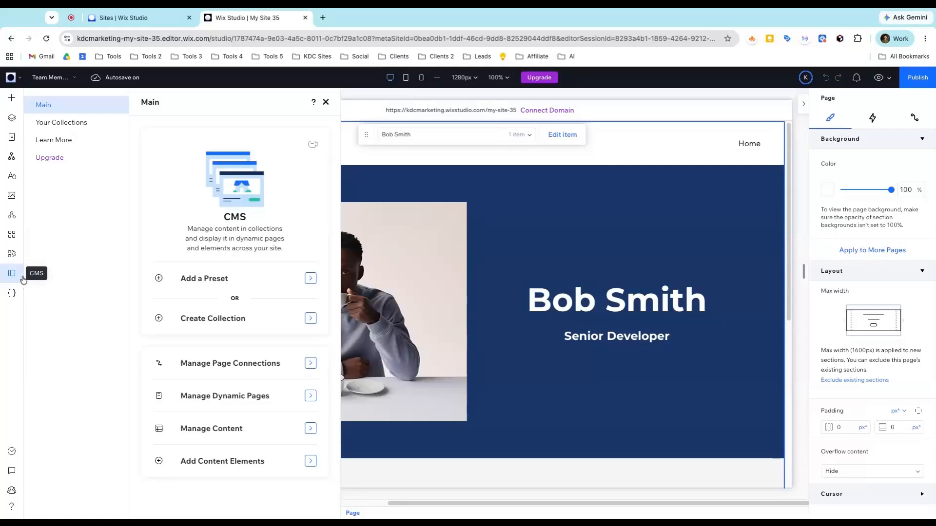
pyautogui.click(80, 128)
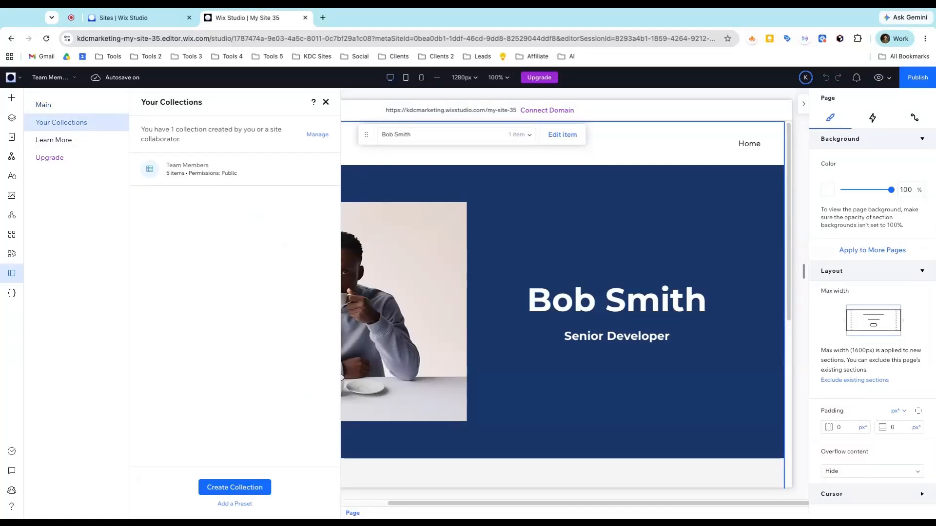
pyautogui.click(207, 169)
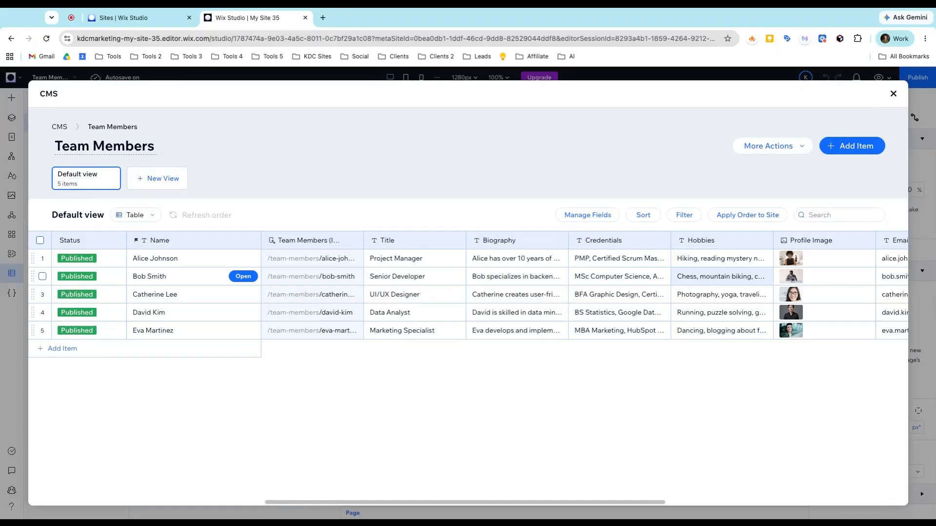
pyautogui.click(892, 94)
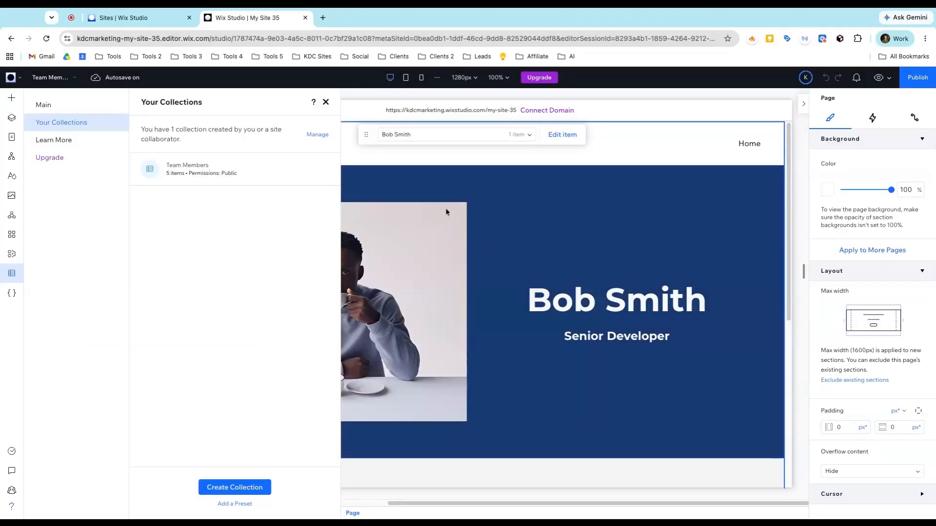
pyautogui.click(326, 102)
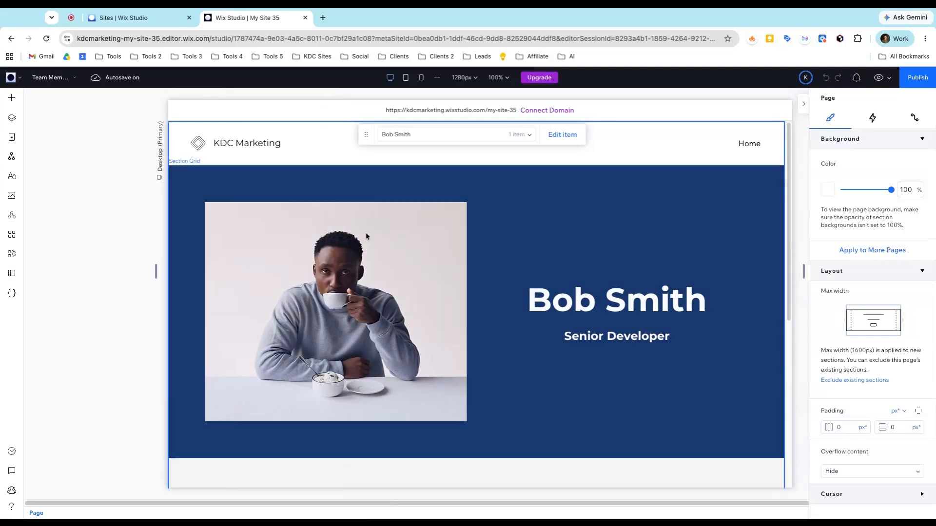
# Step: Examine how variant 1 presents the image, name, title, biography and credentials down to the footer
pyautogui.scroll(-2, 474, 269)
pyautogui.scroll(-5, 473, 269)
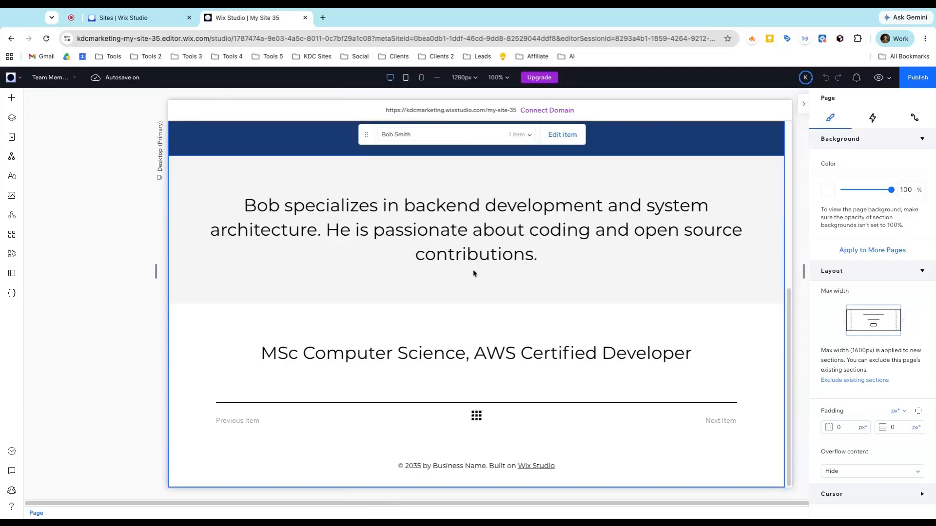
pyautogui.scroll(7, 473, 273)
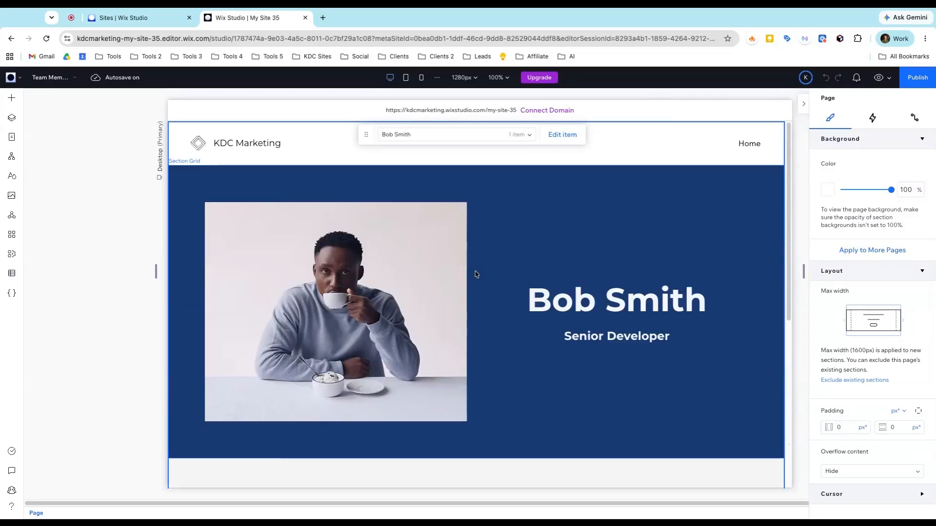
pyautogui.scroll(-4, 476, 275)
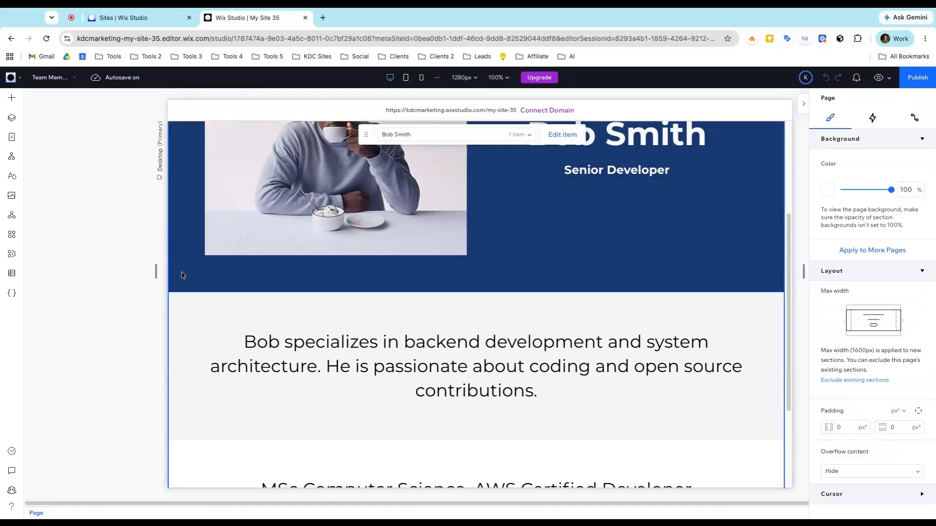
pyautogui.scroll(2, 504, 254)
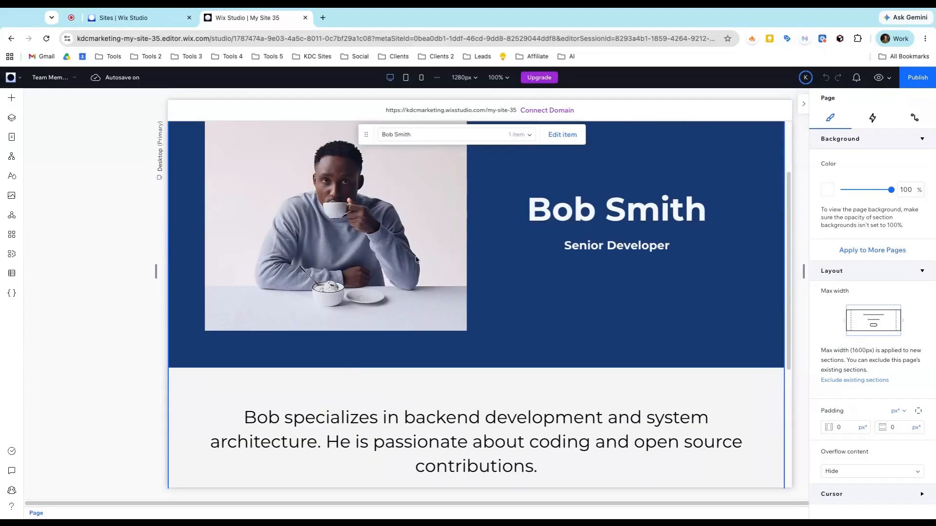
pyautogui.scroll(2, 416, 259)
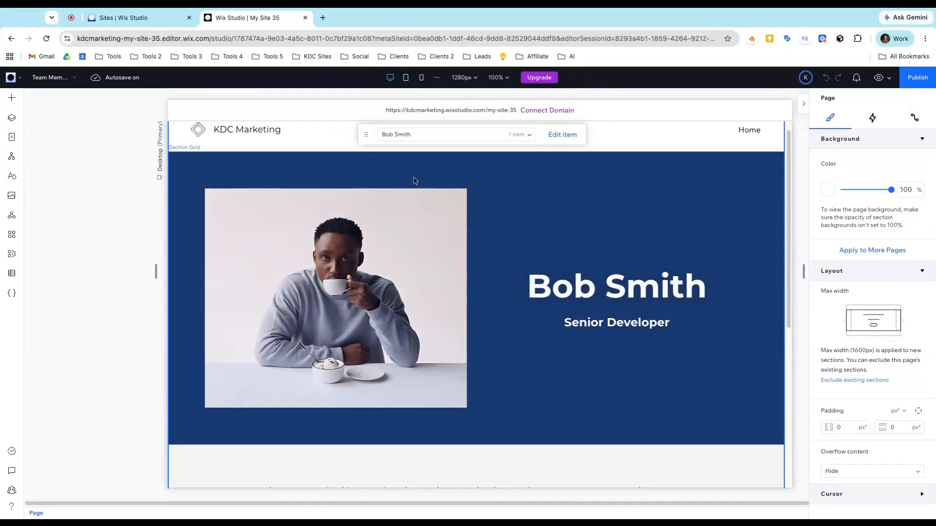
# Step: Check the Team Members collection's items in the CMS again and close it
pyautogui.click(12, 274)
pyautogui.click(73, 124)
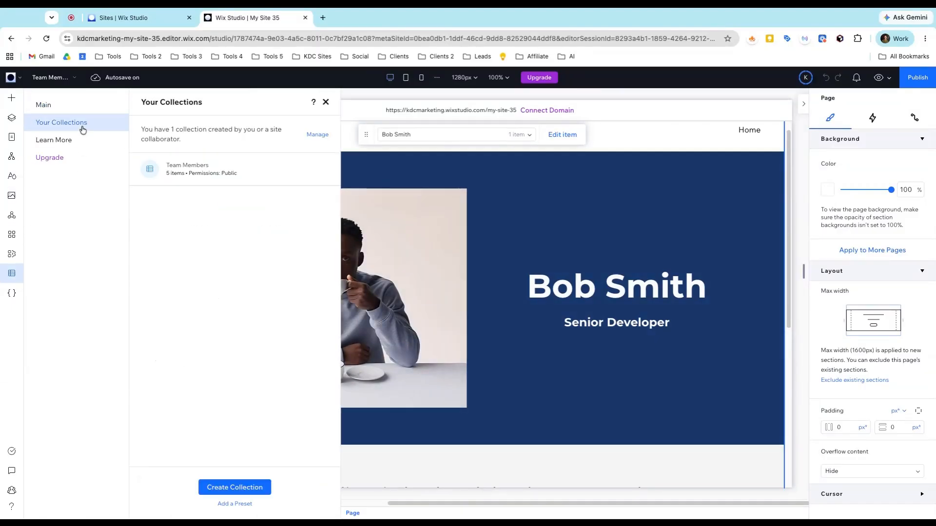
pyautogui.click(221, 170)
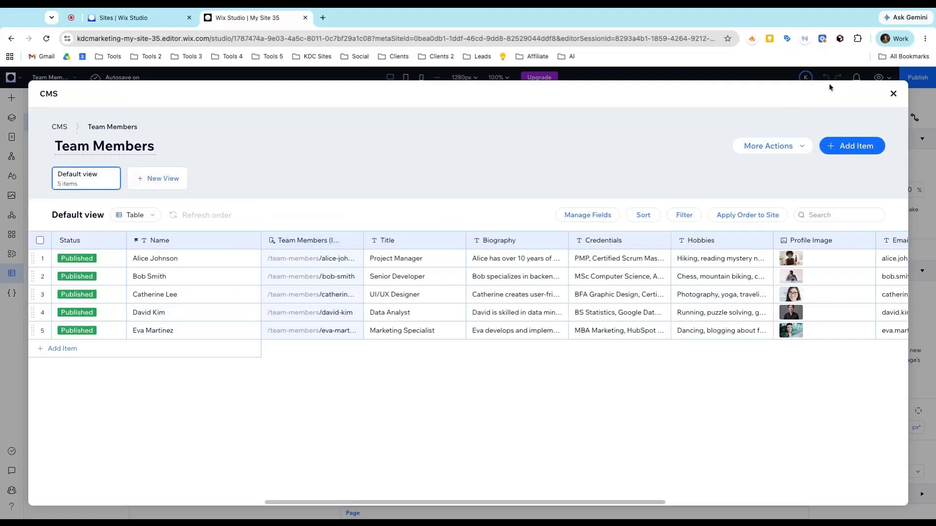
pyautogui.click(893, 94)
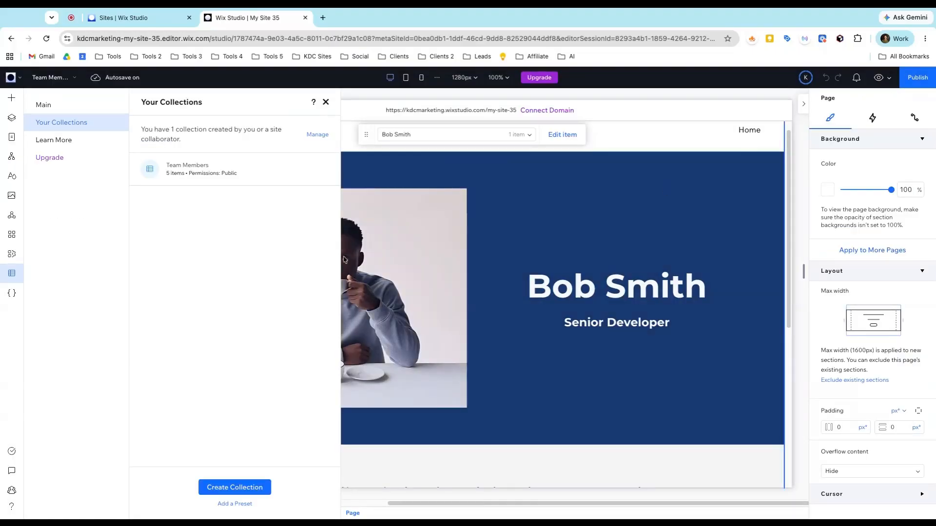
pyautogui.click(326, 102)
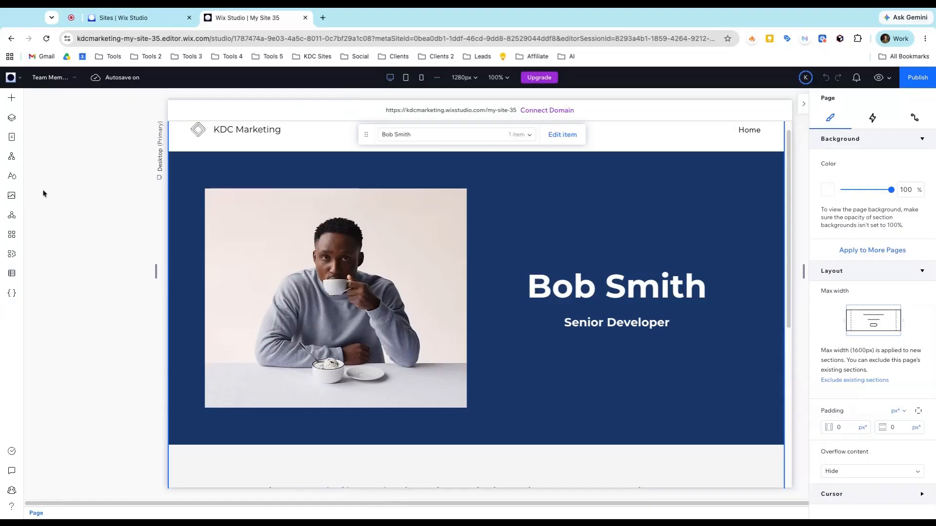
# Step: Switch to the original Team Members (Item) page and look through the dynamic page templates without adding one
pyautogui.click(11, 136)
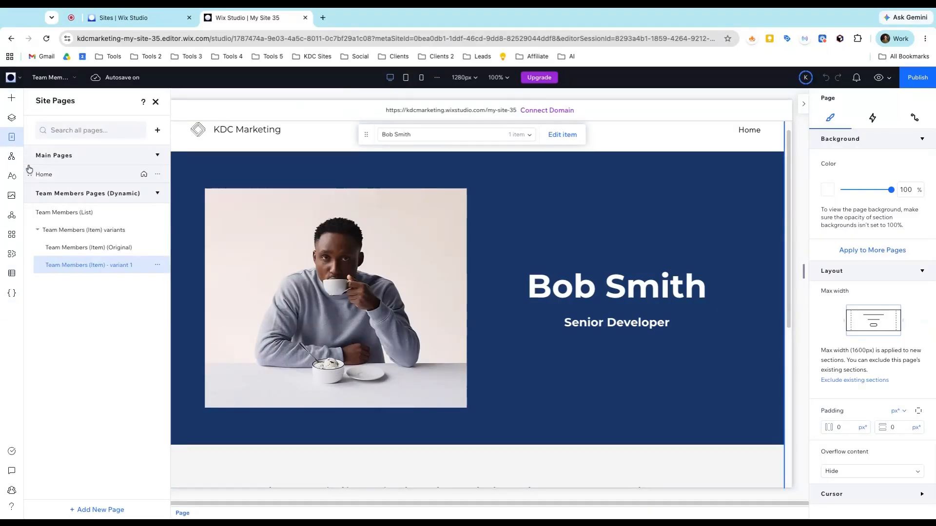
pyautogui.click(142, 248)
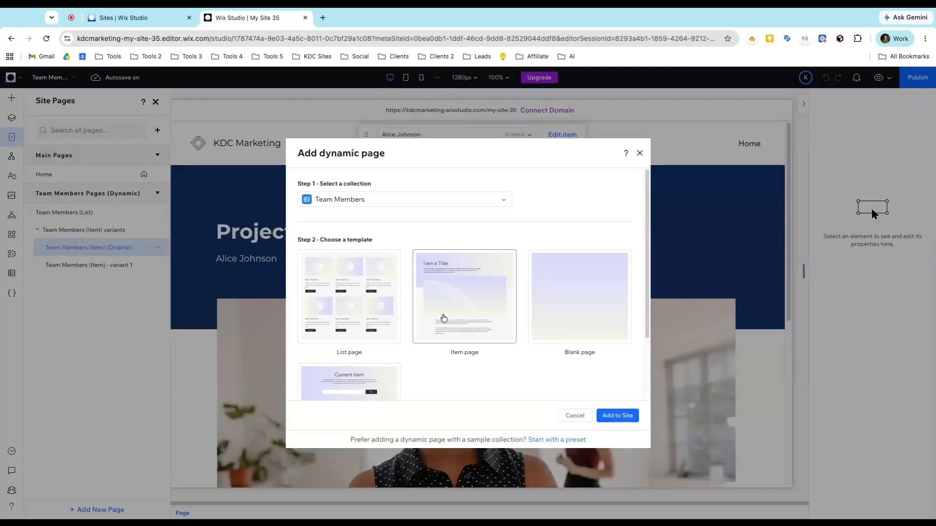
pyautogui.scroll(-1, 449, 310)
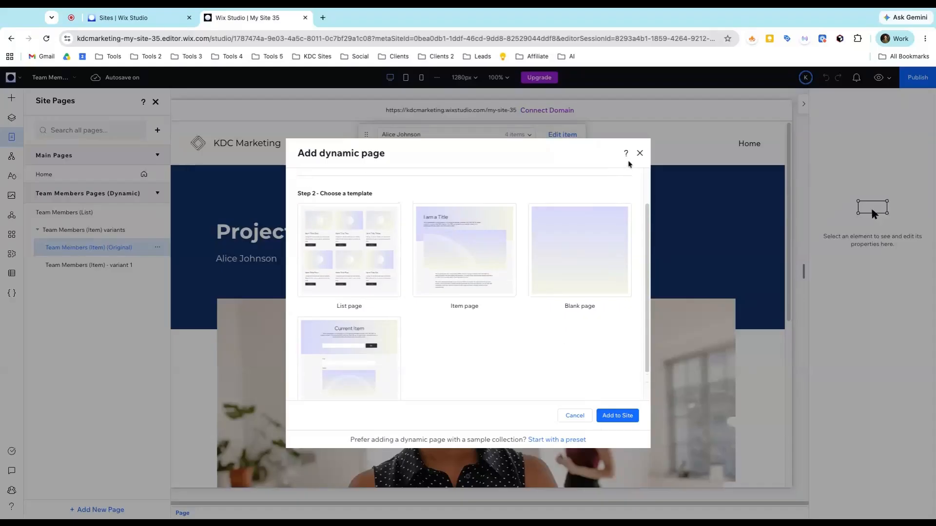
pyautogui.click(639, 153)
# Step: Start a page variant of the original item page named Team Members (Item) - variant 2, duplicating the original design
pyautogui.click(157, 248)
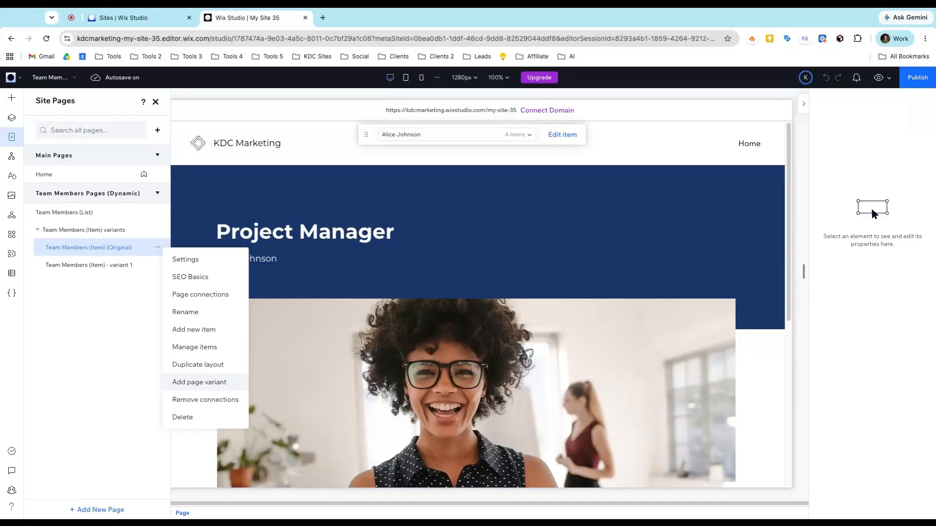
pyautogui.click(214, 383)
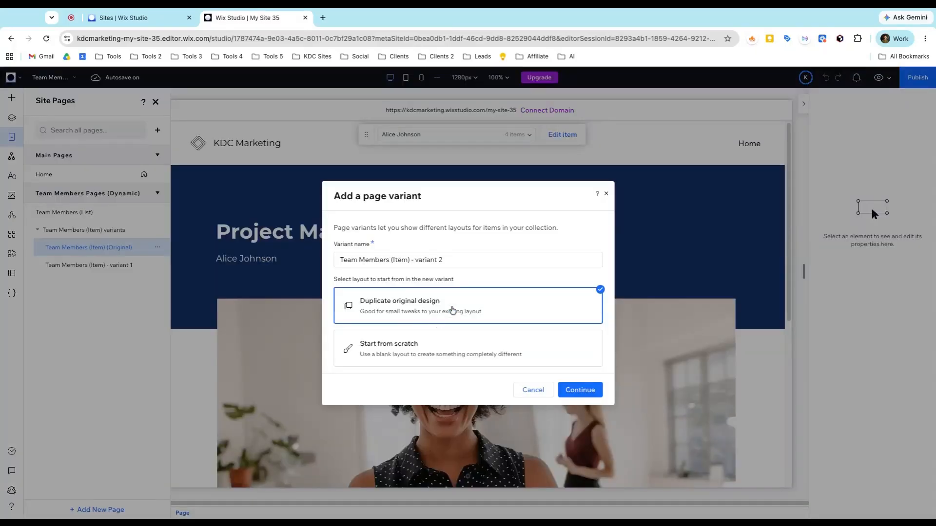
pyautogui.click(576, 392)
pyautogui.click(574, 393)
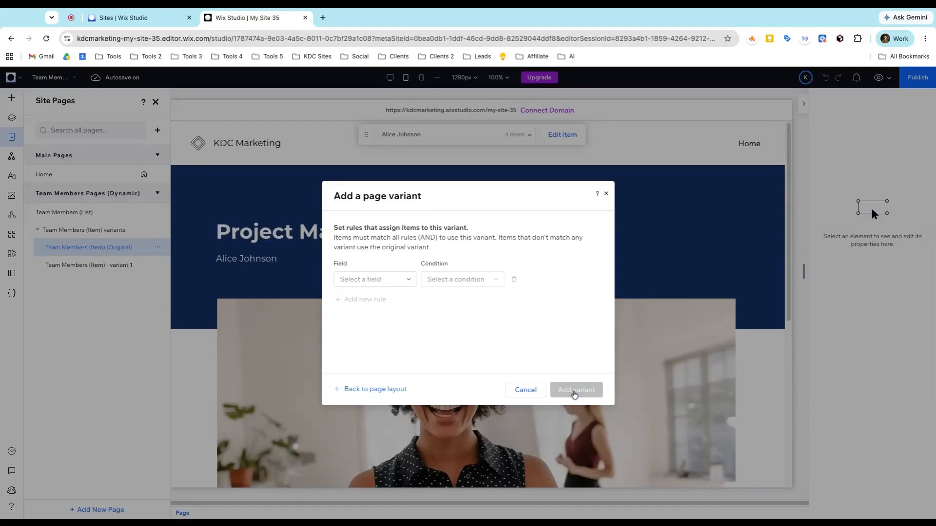
# Step: Set the variant's rule to Name contains the data analyst's first name, add the variant and review its page
pyautogui.click(406, 283)
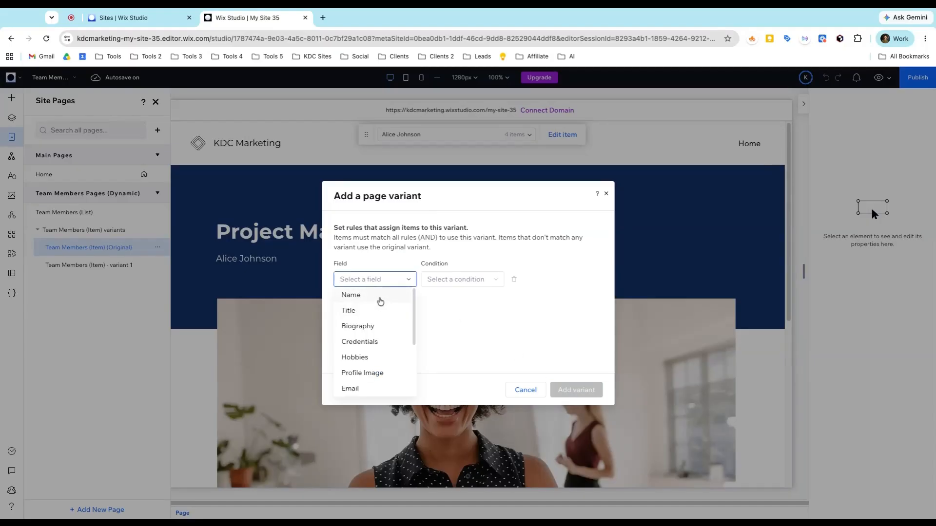
pyautogui.click(381, 300)
pyautogui.click(489, 281)
pyautogui.click(462, 326)
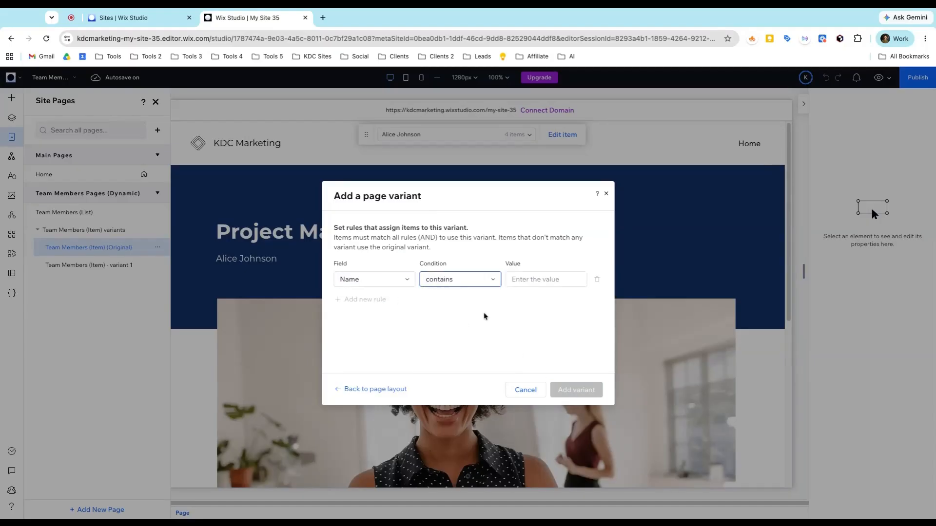
pyautogui.click(525, 279)
pyautogui.write('David')
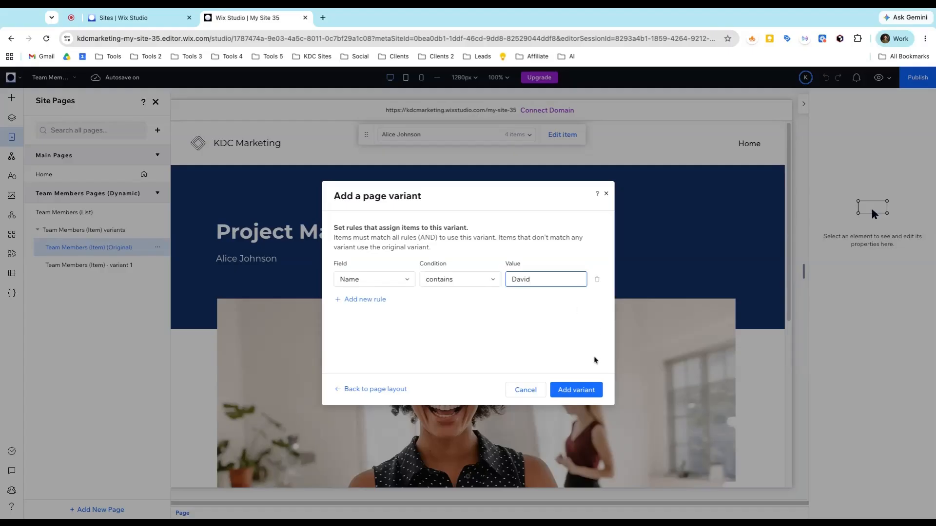
pyautogui.click(579, 388)
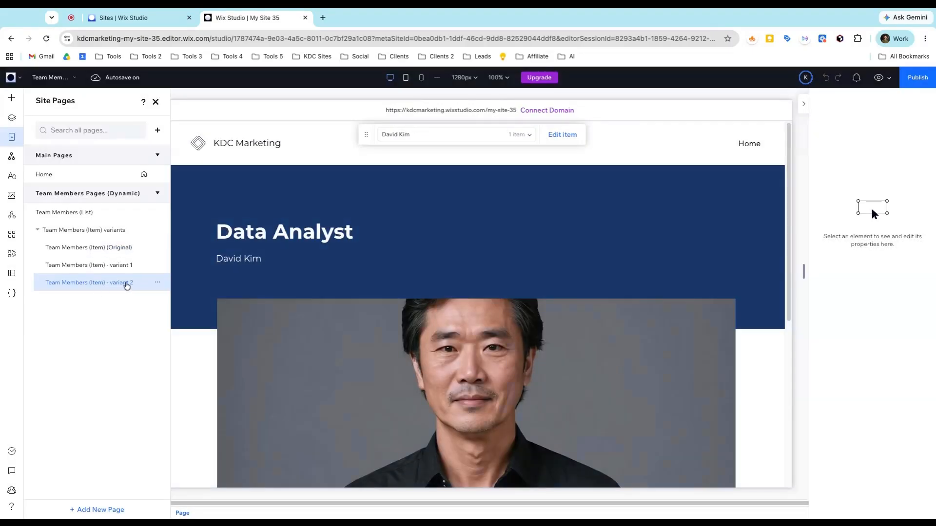
pyautogui.scroll(-2, 292, 318)
pyautogui.scroll(-4, 301, 321)
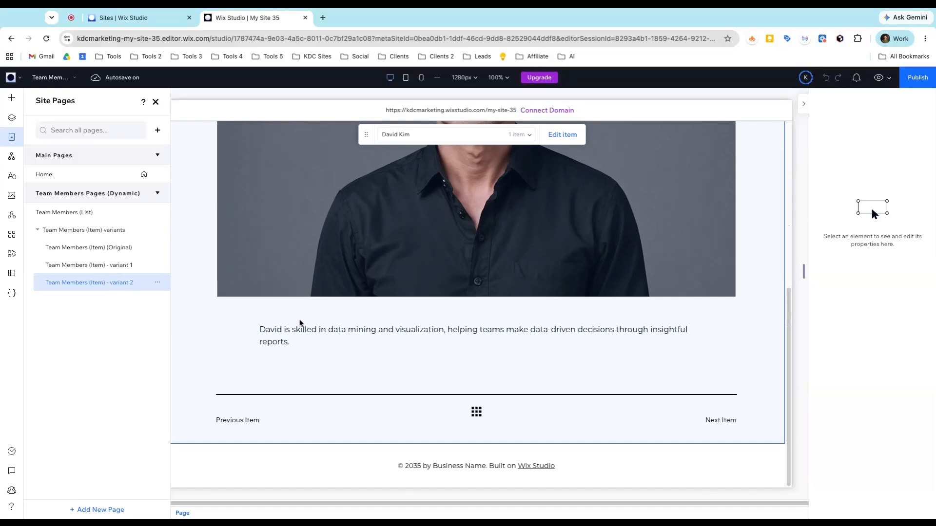
# Step: Look over the second variant's page from the job title header through the portrait to the description and footer
pyautogui.scroll(6, 299, 323)
pyautogui.click(301, 266)
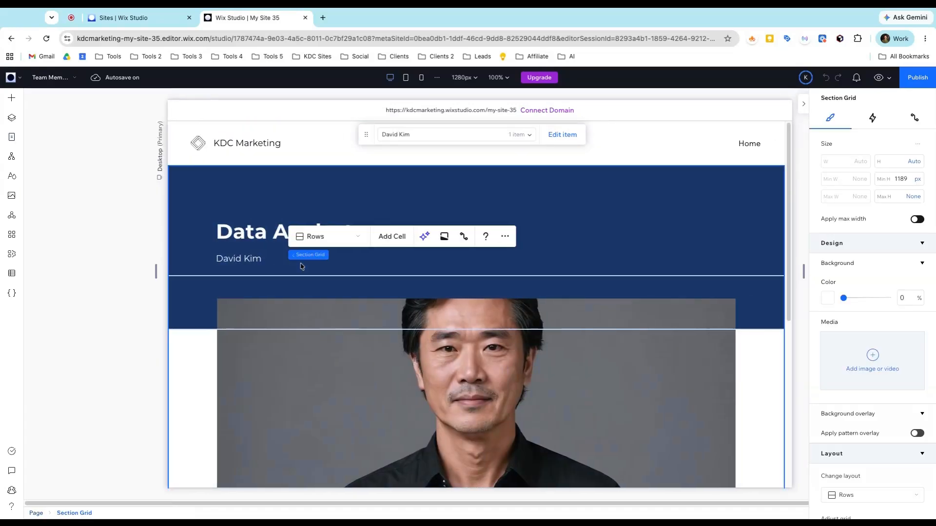
pyautogui.scroll(-6, 274, 288)
pyautogui.scroll(4, 274, 288)
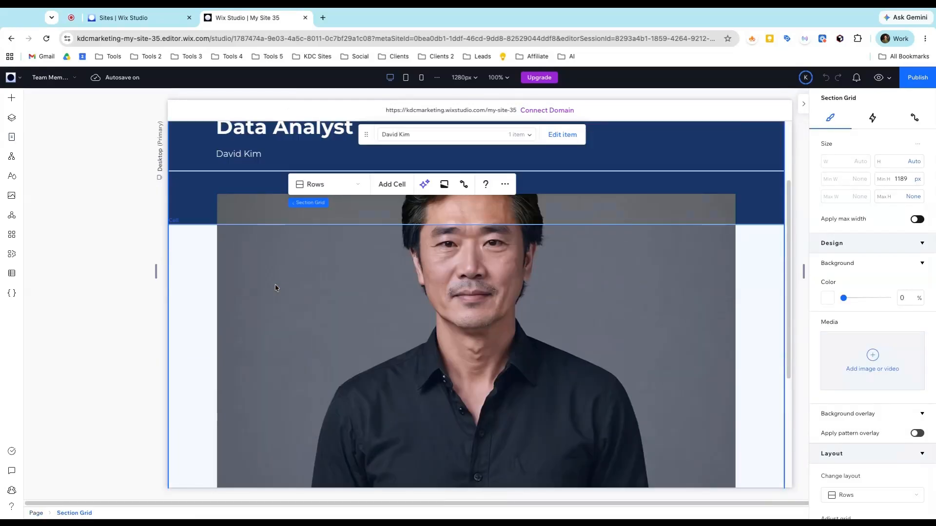
pyautogui.scroll(1, 274, 288)
pyautogui.click(322, 340)
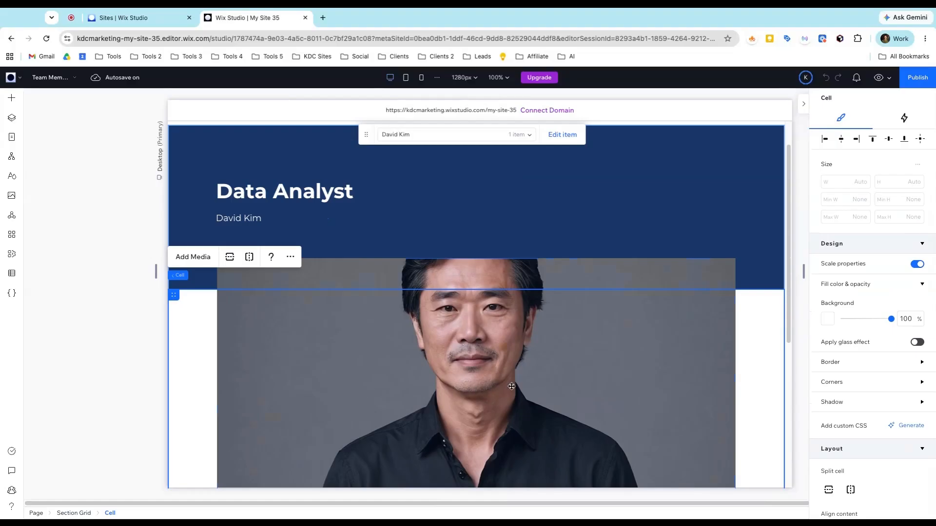
pyautogui.scroll(-1, 511, 387)
# Step: Try the arch and leaf shapes on the team member's portrait image, and apply the circle shape instead
pyautogui.click(597, 353)
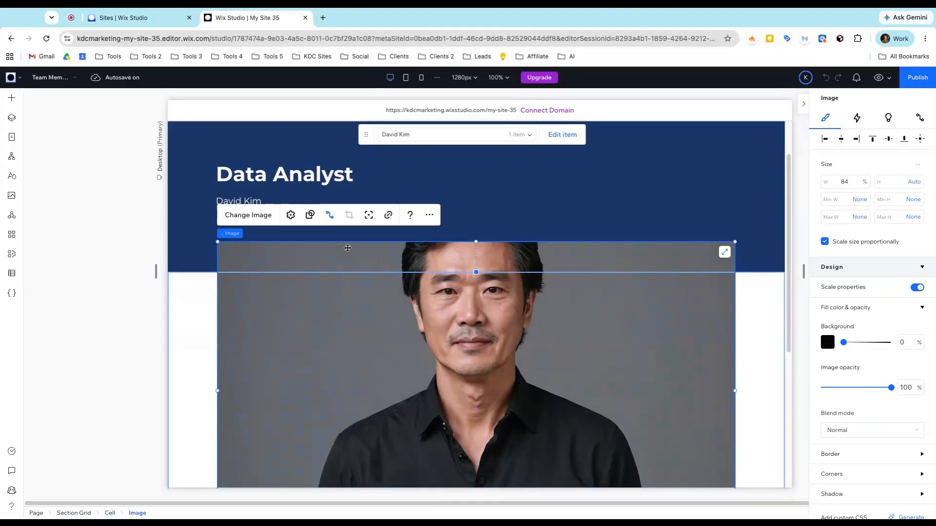
pyautogui.click(310, 215)
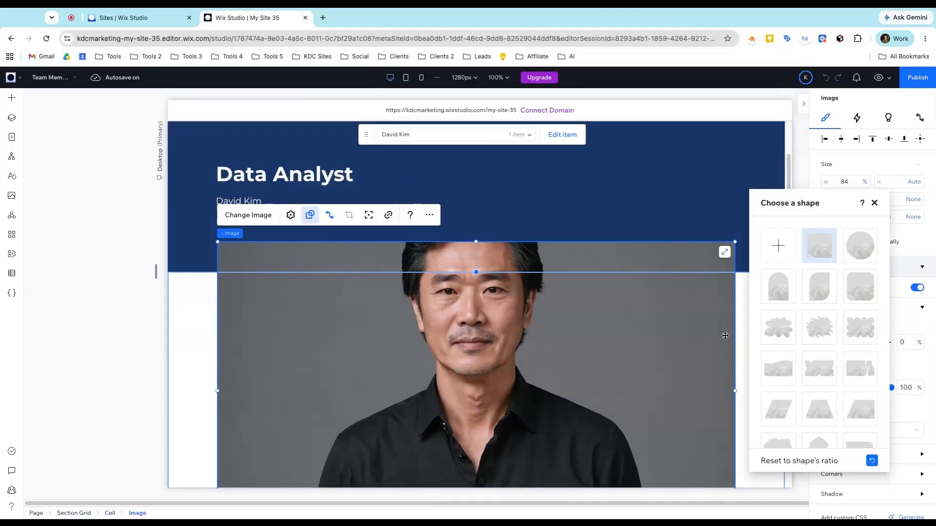
pyautogui.click(783, 295)
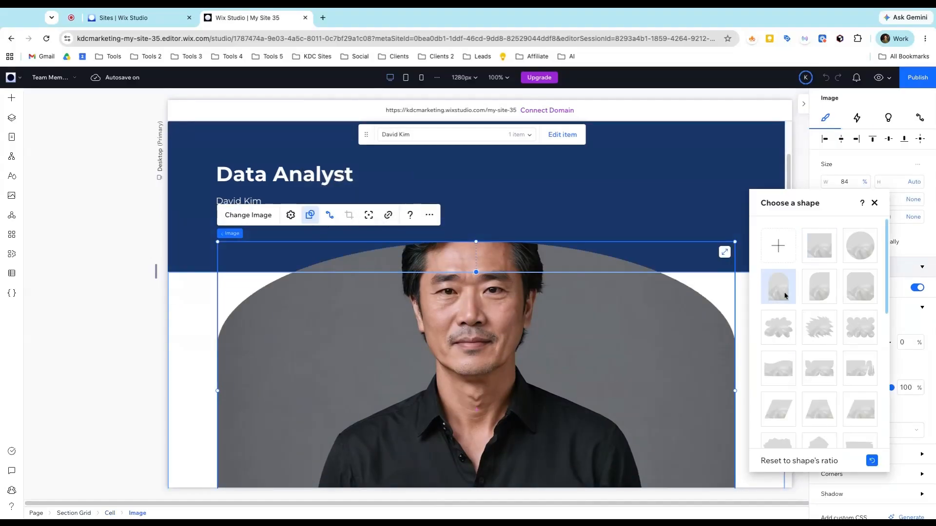
pyautogui.click(828, 293)
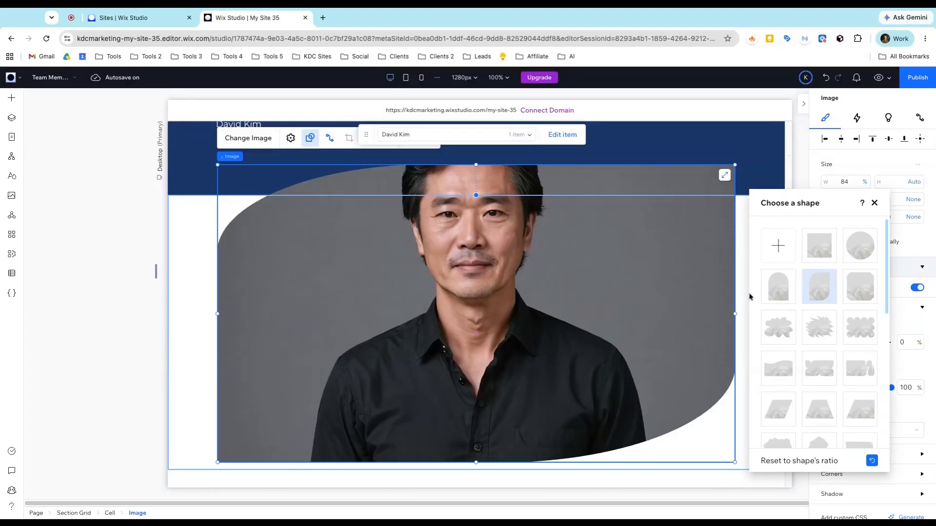
pyautogui.scroll(-2, 554, 278)
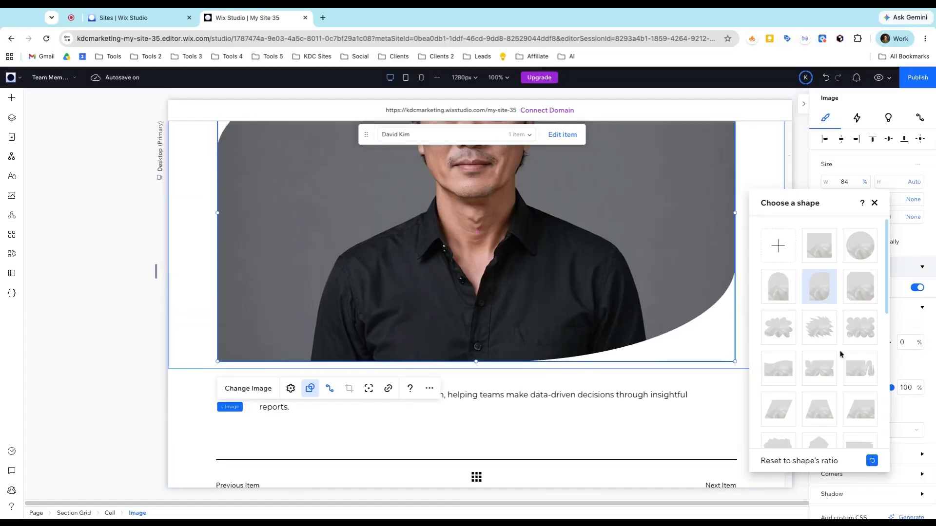
pyautogui.scroll(-2, 840, 355)
pyautogui.scroll(2, 860, 330)
pyautogui.click(859, 246)
pyautogui.scroll(4, 611, 294)
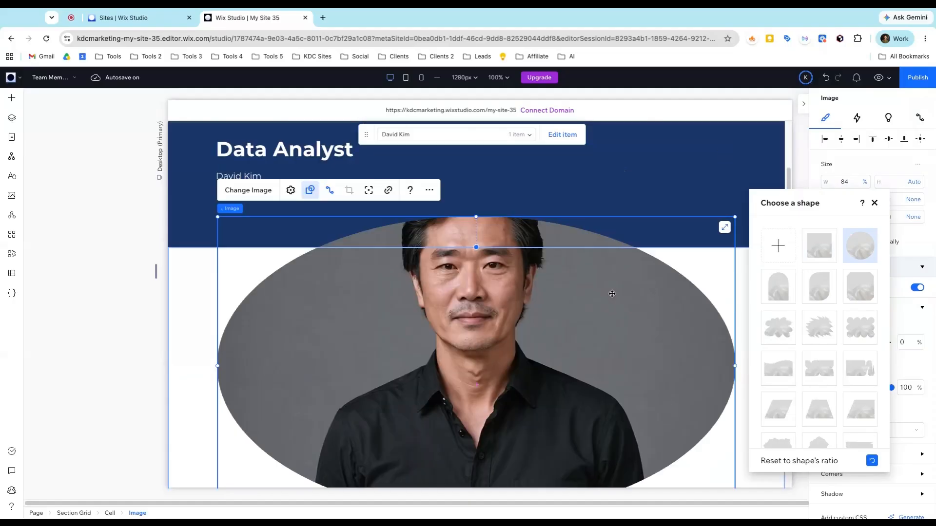
pyautogui.scroll(-3, 609, 294)
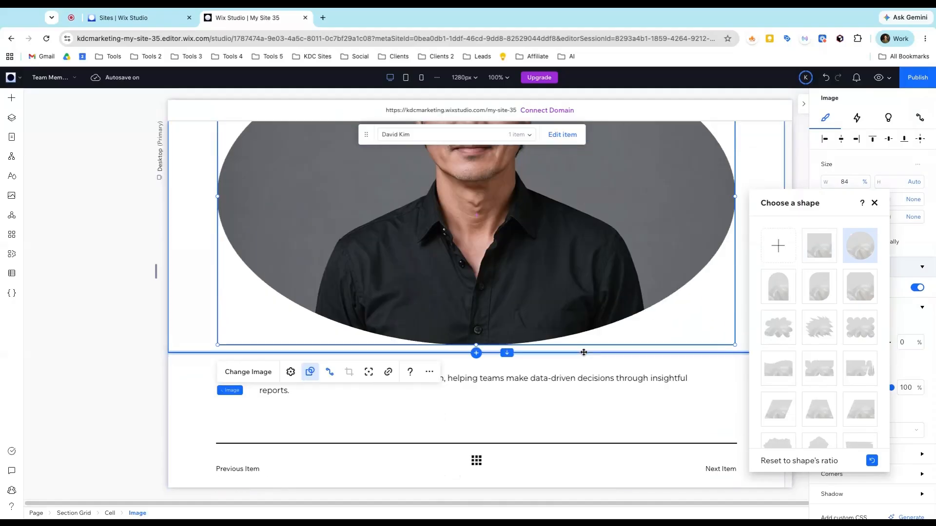
# Step: Set the background of the cell behind the portrait to the light grey theme color #F5F5F5
pyautogui.click(584, 353)
pyautogui.scroll(2, 568, 370)
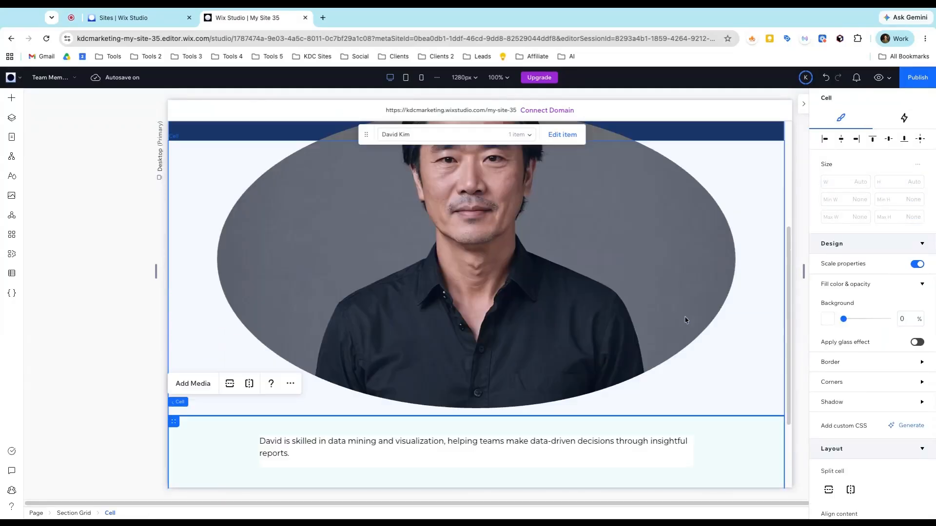
pyautogui.click(186, 251)
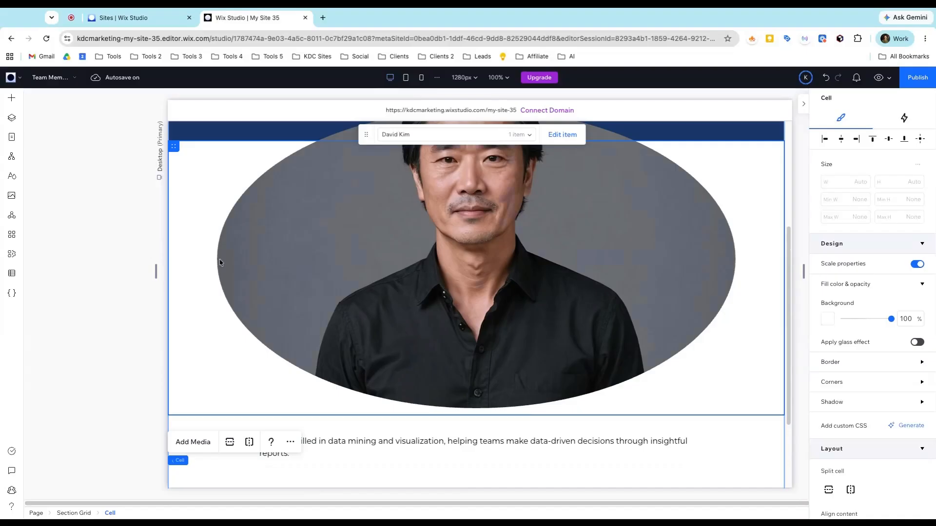
pyautogui.click(828, 320)
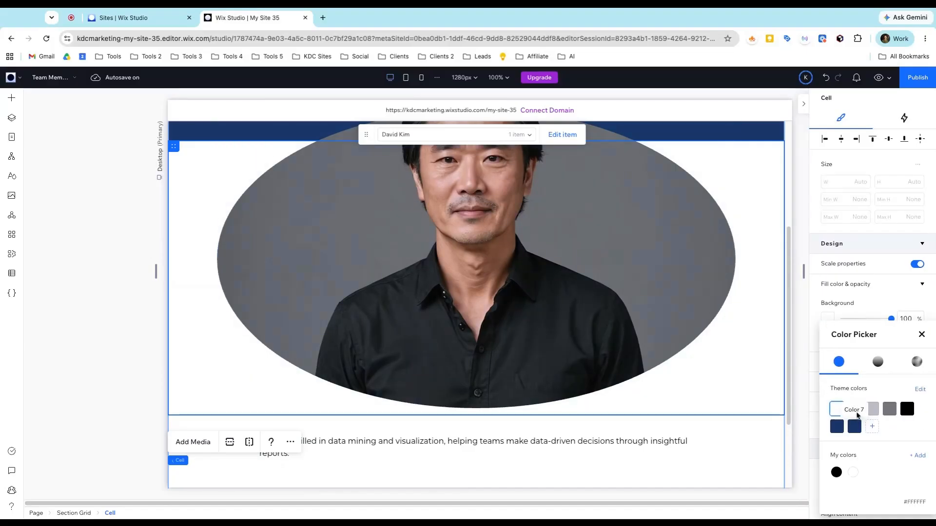
pyautogui.click(853, 406)
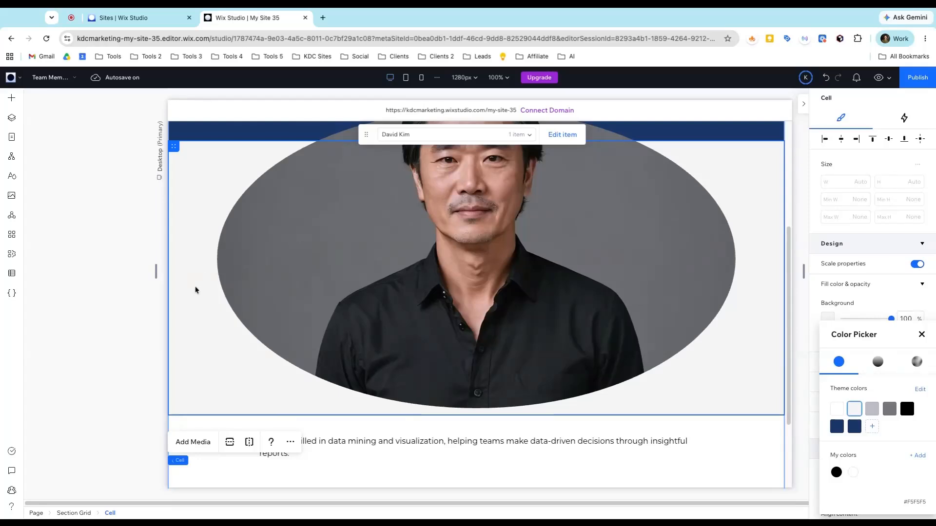
pyautogui.click(303, 390)
# Step: Add a new cell to the bottom of the Item section grid
pyautogui.scroll(-2, 389, 437)
pyautogui.click(365, 373)
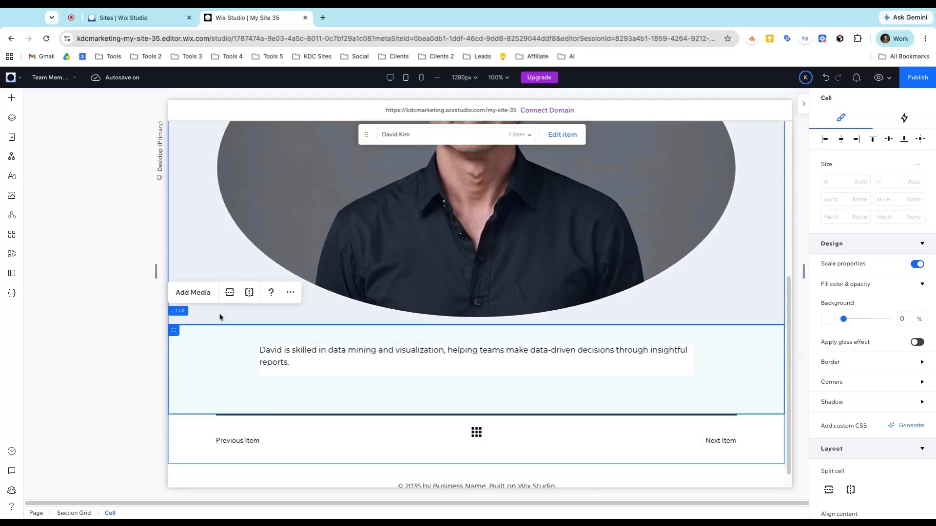
pyautogui.click(11, 118)
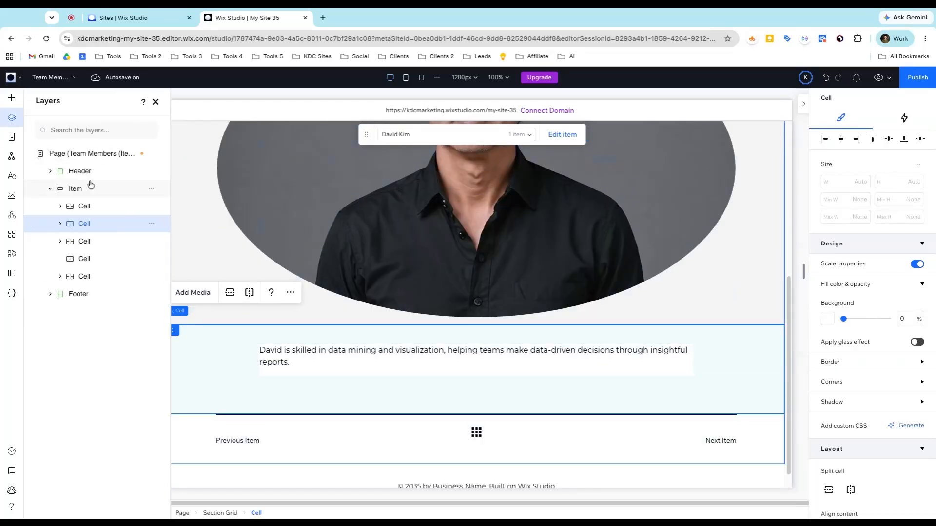
pyautogui.click(51, 188)
pyautogui.click(76, 190)
pyautogui.click(152, 189)
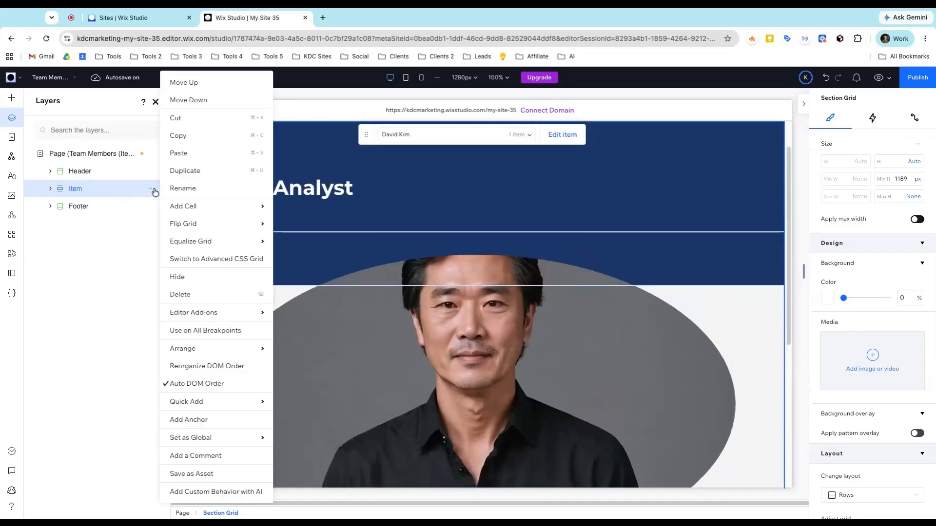
pyautogui.moveTo(239, 206)
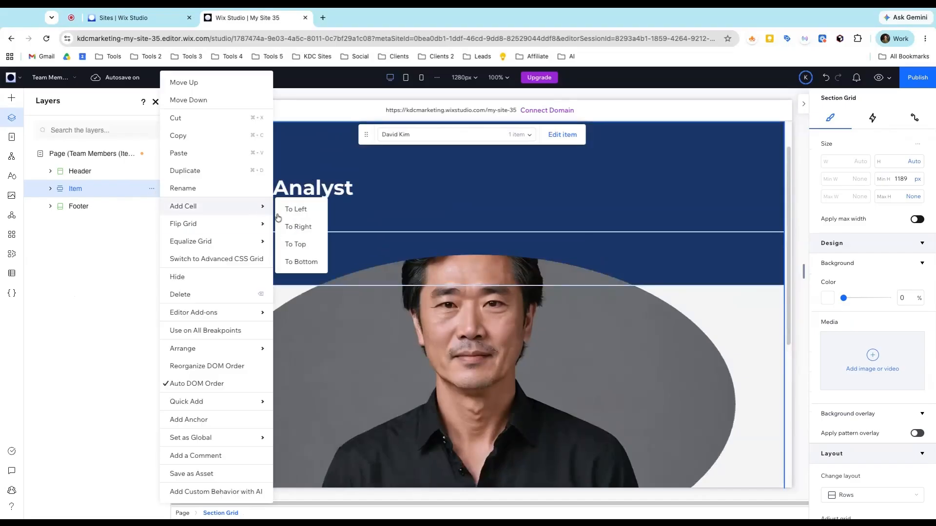
pyautogui.click(301, 261)
pyautogui.scroll(-5, 391, 297)
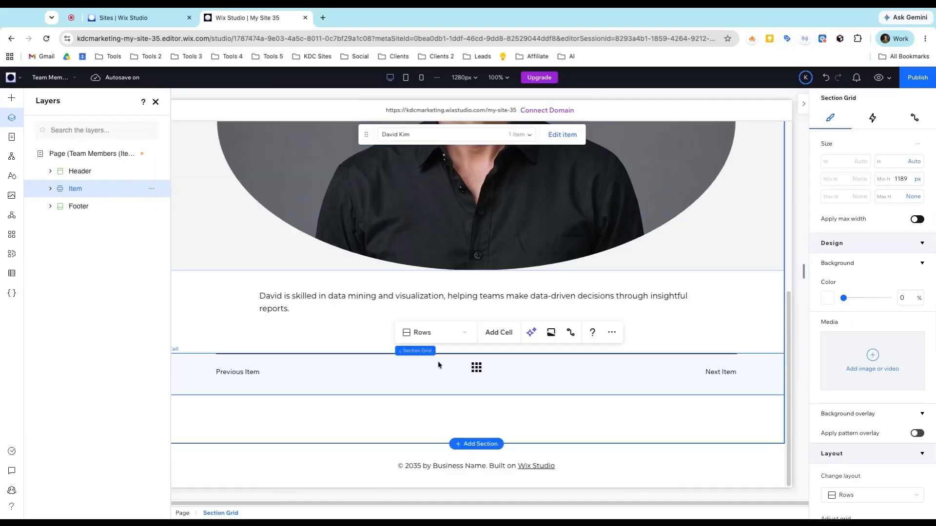
# Step: Add a title element to the new empty cell, set its width to 100% and center its text
pyautogui.click(11, 98)
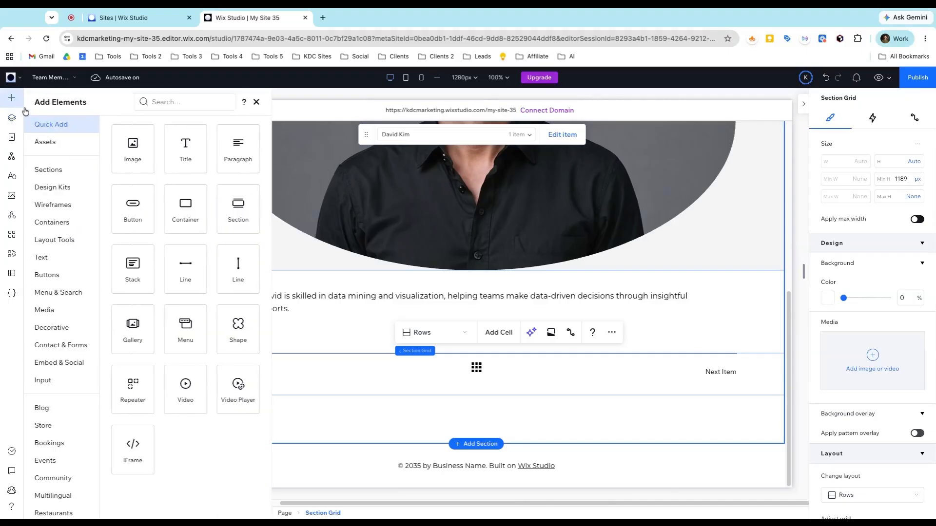
pyautogui.moveTo(175, 162); pyautogui.dragTo(451, 424)
pyautogui.click(825, 120)
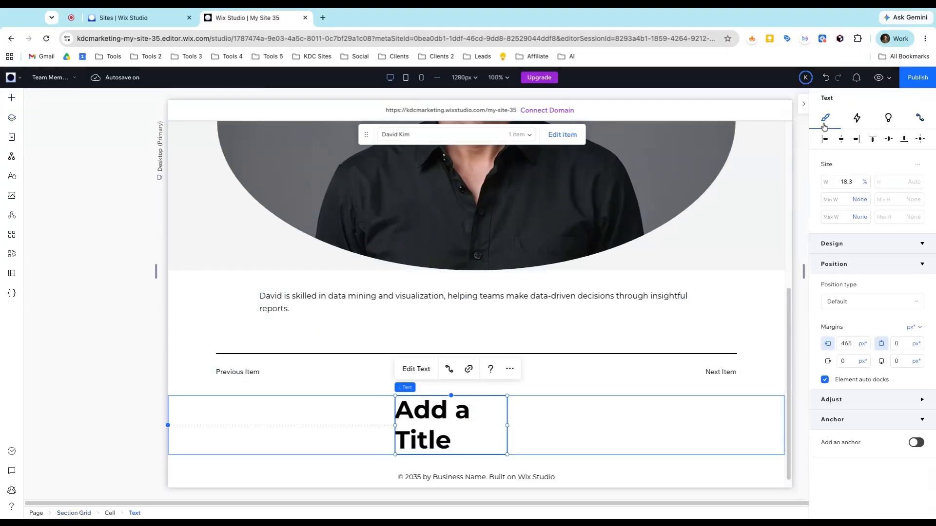
pyautogui.click(851, 183)
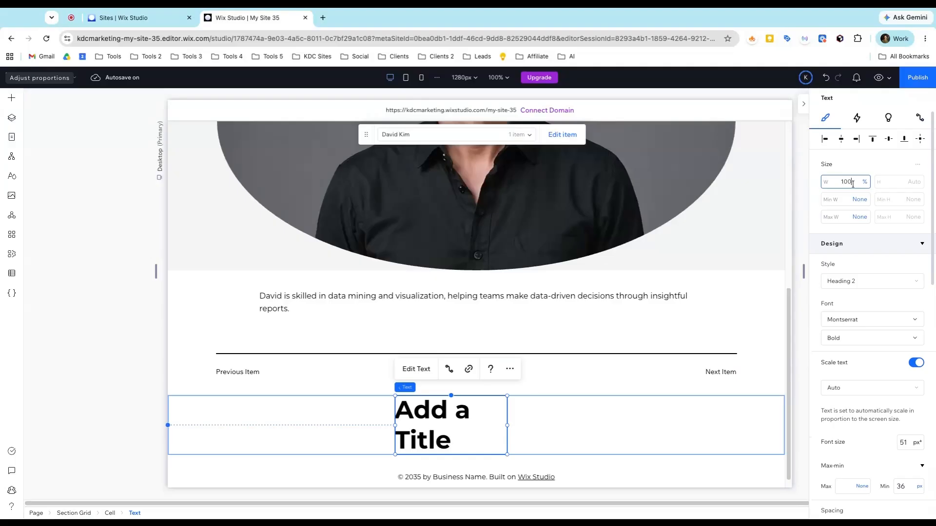
pyautogui.press('Return')
pyautogui.scroll(-6, 847, 453)
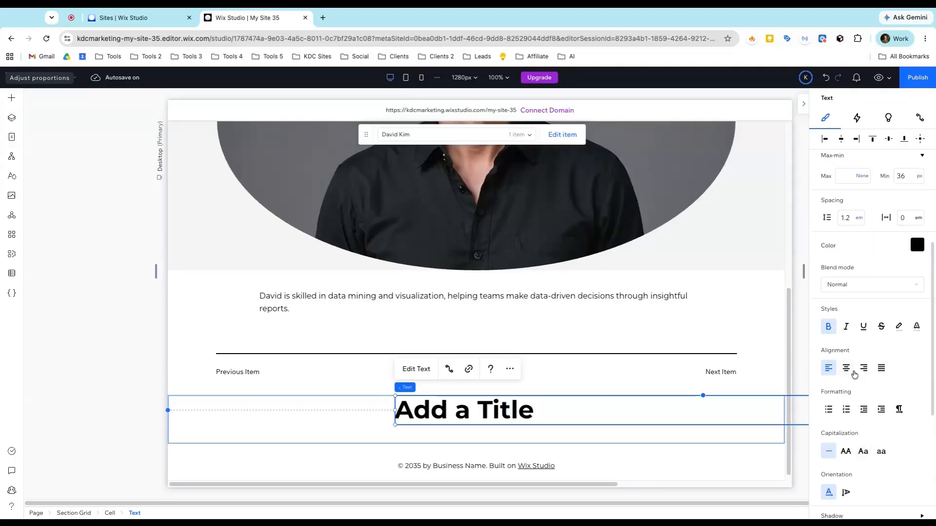
pyautogui.click(852, 372)
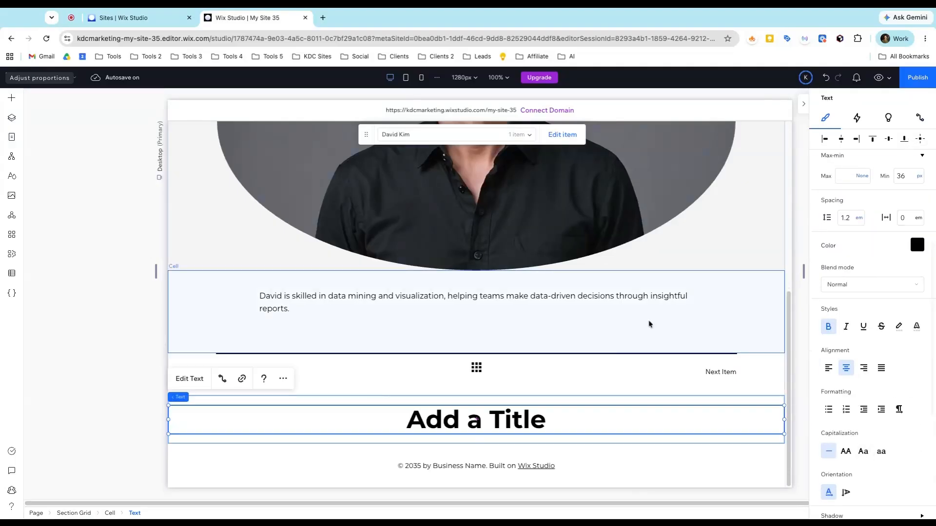
# Step: Connect the new title's text to the Email field of the Team Members Item dataset
pyautogui.scroll(6, 877, 292)
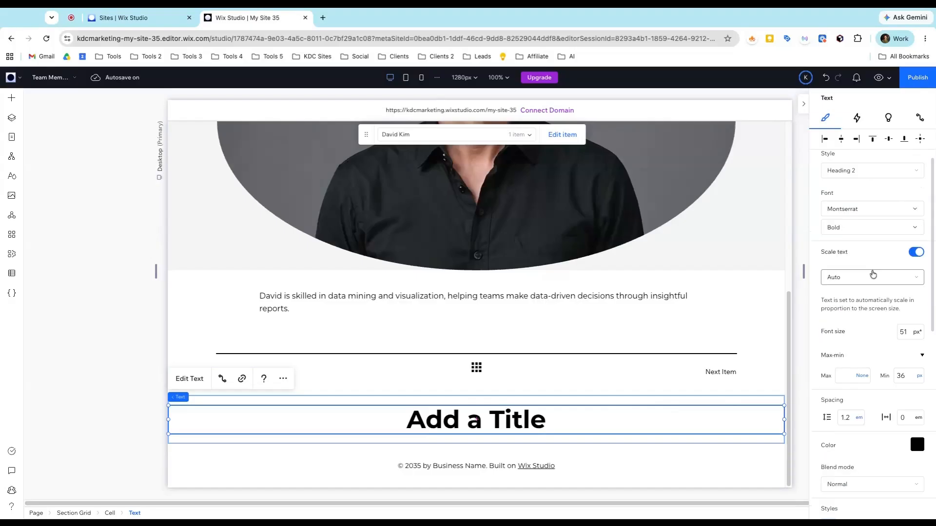
pyautogui.click(919, 118)
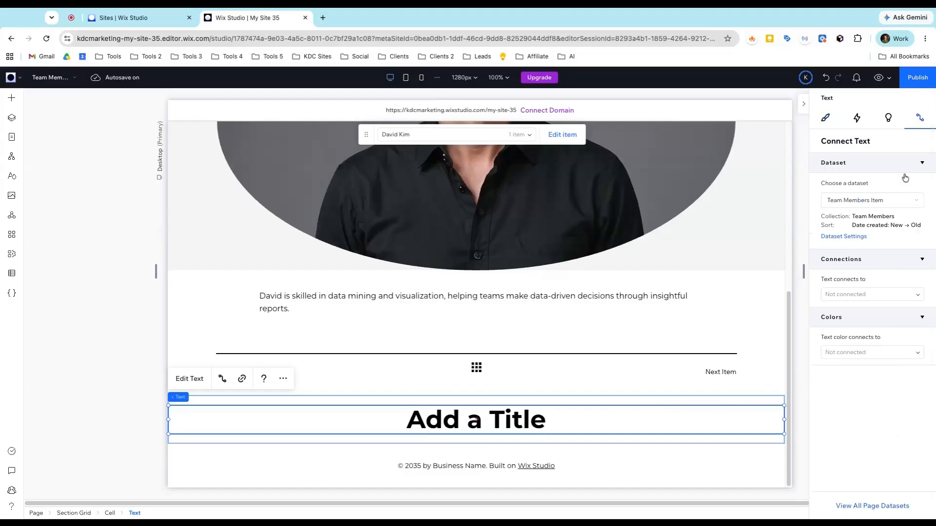
pyautogui.click(913, 292)
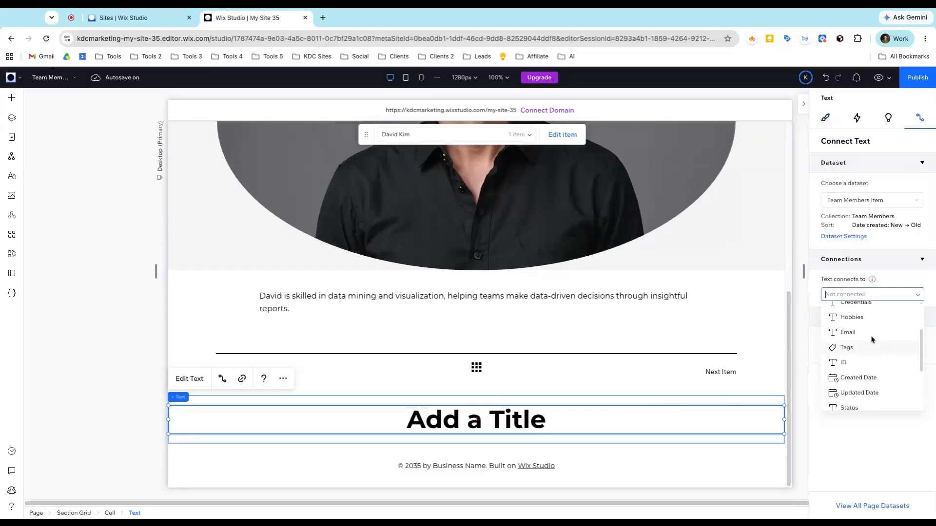
pyautogui.click(848, 398)
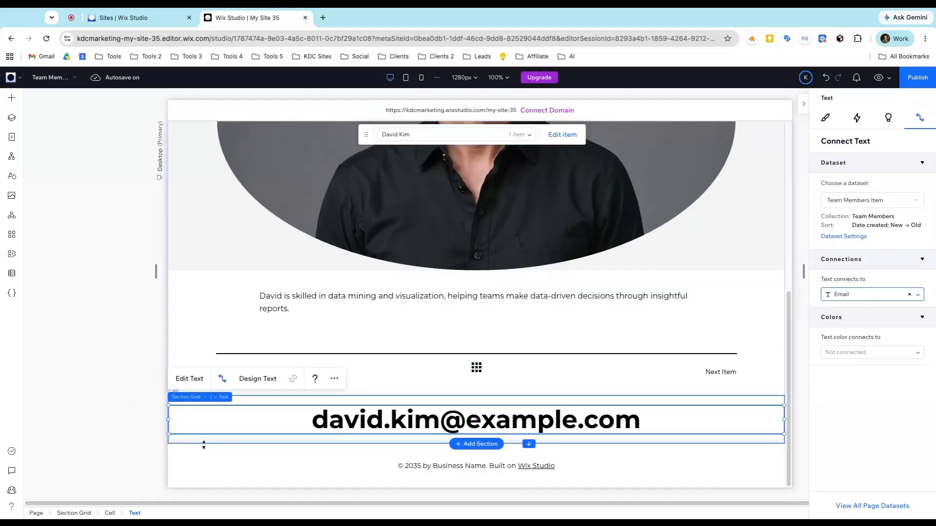
# Step: Examine the layout and row sizing settings of the cell that holds the email title
pyautogui.click(222, 440)
pyautogui.scroll(-5, 867, 380)
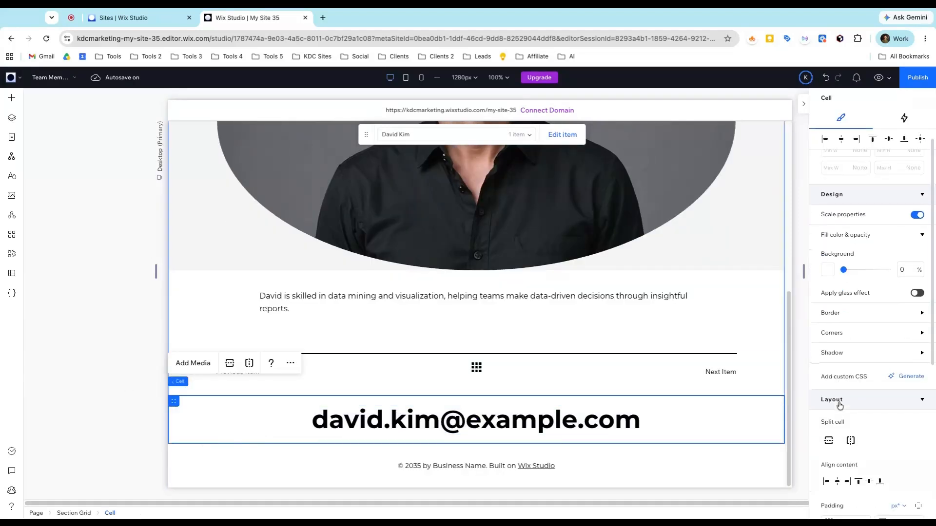
pyautogui.scroll(5, 867, 380)
pyautogui.scroll(-6, 868, 369)
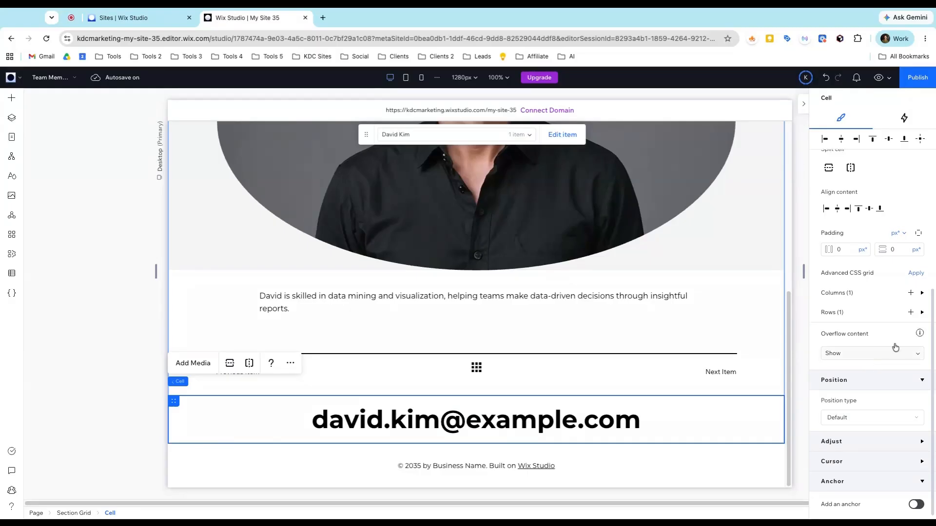
pyautogui.click(922, 312)
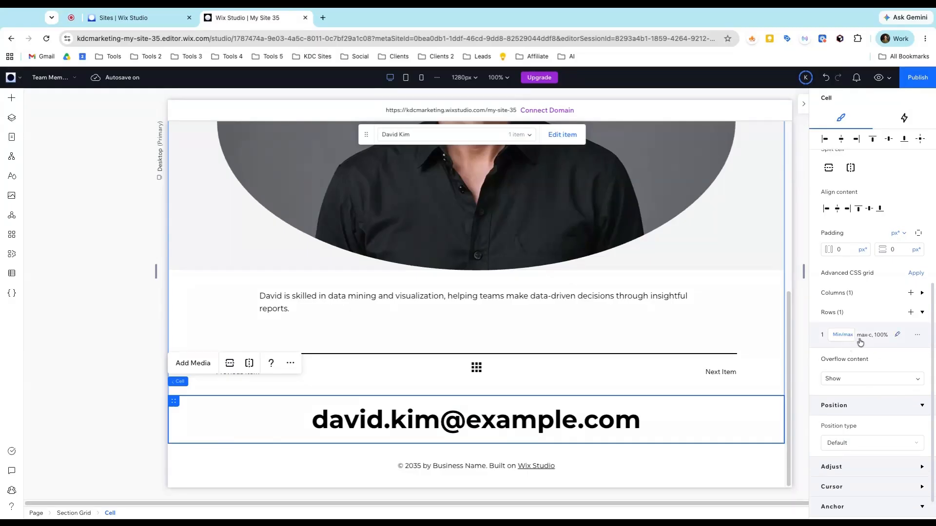
# Step: Move the cell with the email title up between the description cell and the previous/next item navigation
pyautogui.click(612, 409)
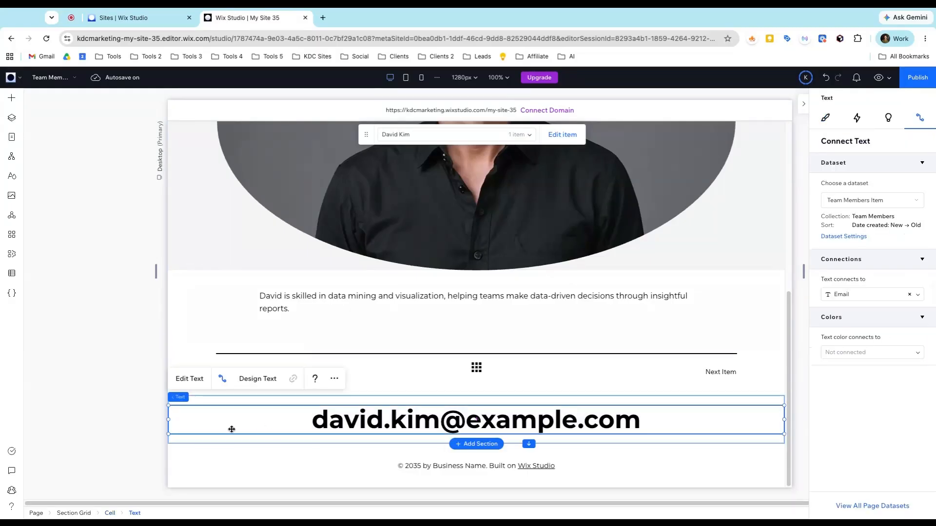
pyautogui.click(12, 118)
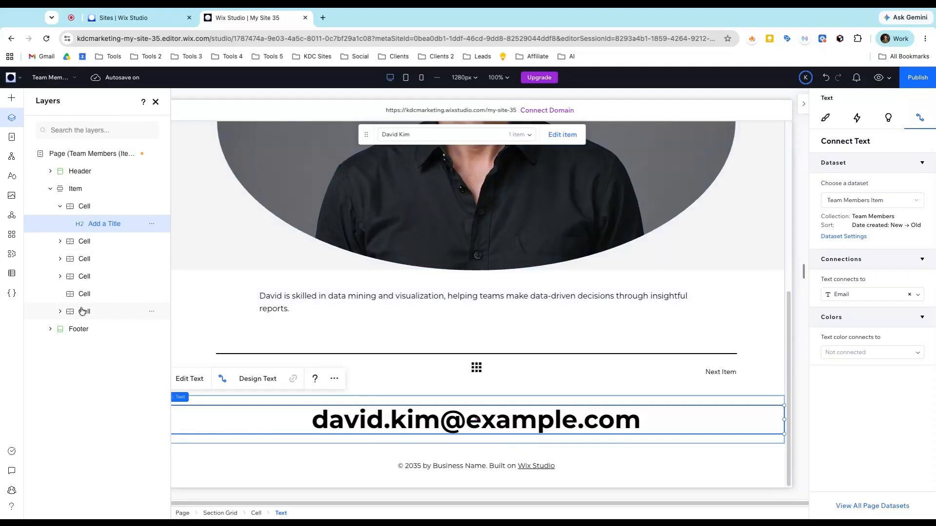
pyautogui.click(60, 206)
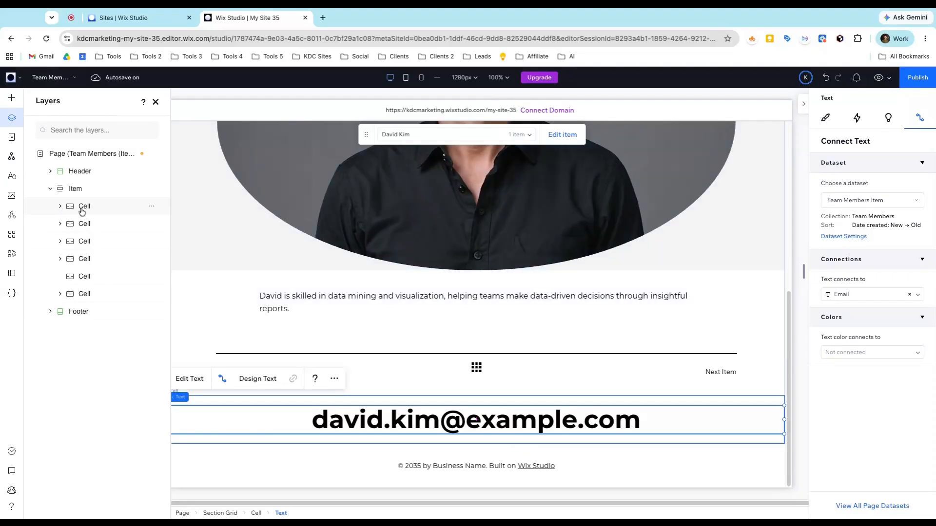
pyautogui.click(82, 209)
pyautogui.moveTo(175, 401); pyautogui.dragTo(212, 363)
pyautogui.scroll(5, 403, 411)
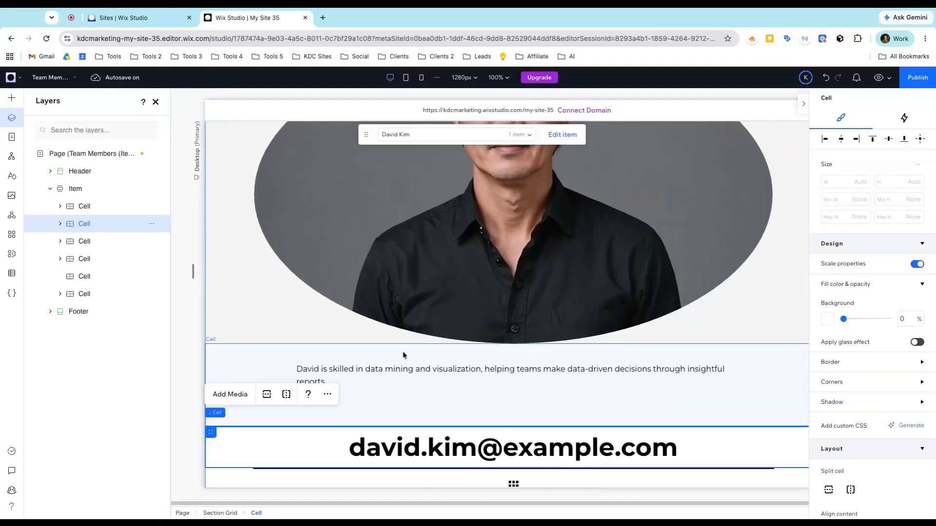
# Step: Preview the variant 2 page from header to footer, checking the round portrait and the email title, and return to editing
pyautogui.click(878, 78)
pyautogui.scroll(-5, 569, 234)
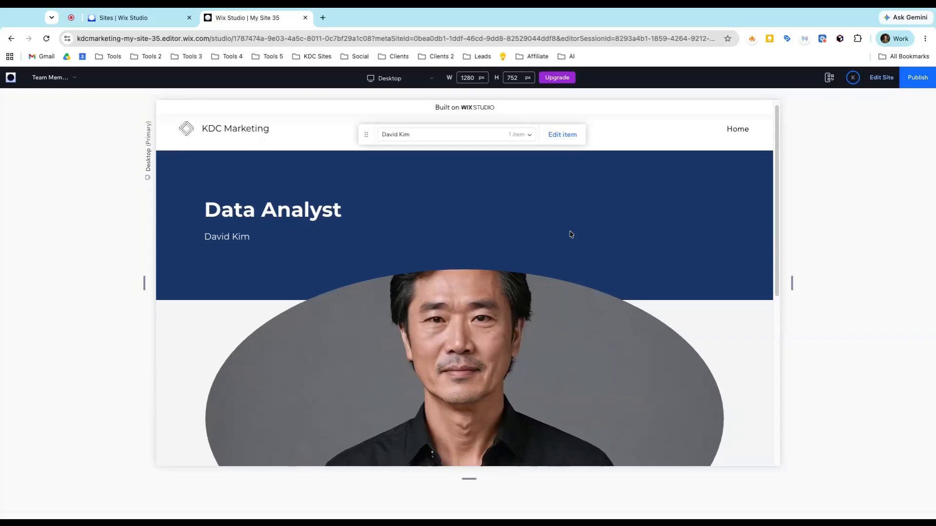
pyautogui.scroll(-2, 573, 235)
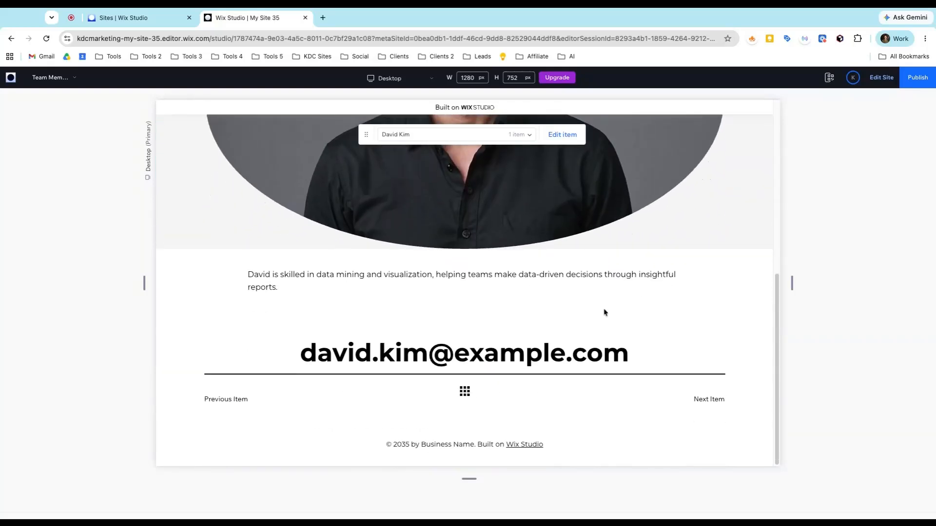
pyautogui.scroll(10, 597, 314)
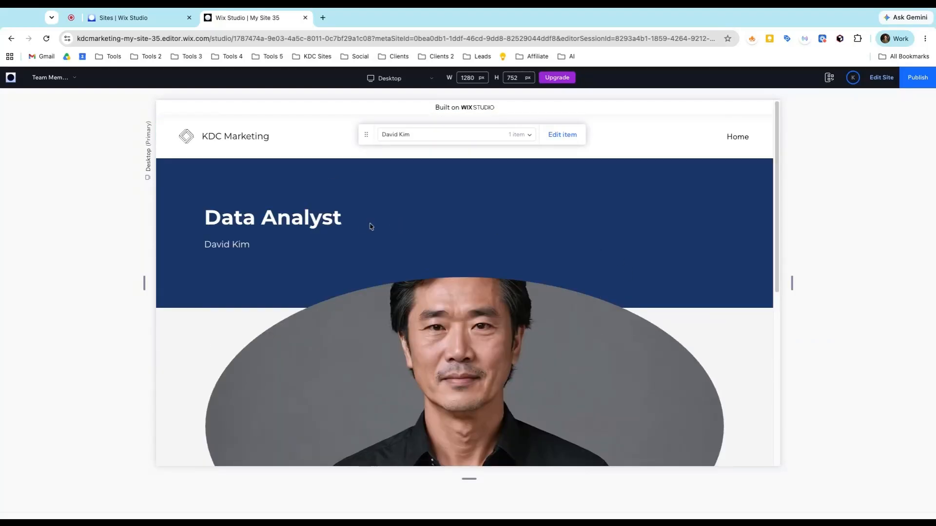
pyautogui.scroll(-8, 371, 226)
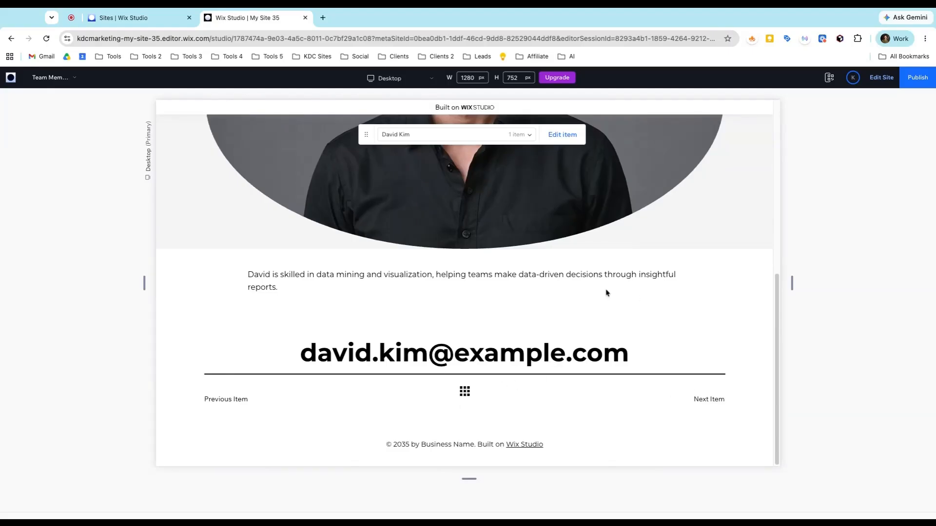
pyautogui.scroll(8, 606, 292)
pyautogui.click(880, 79)
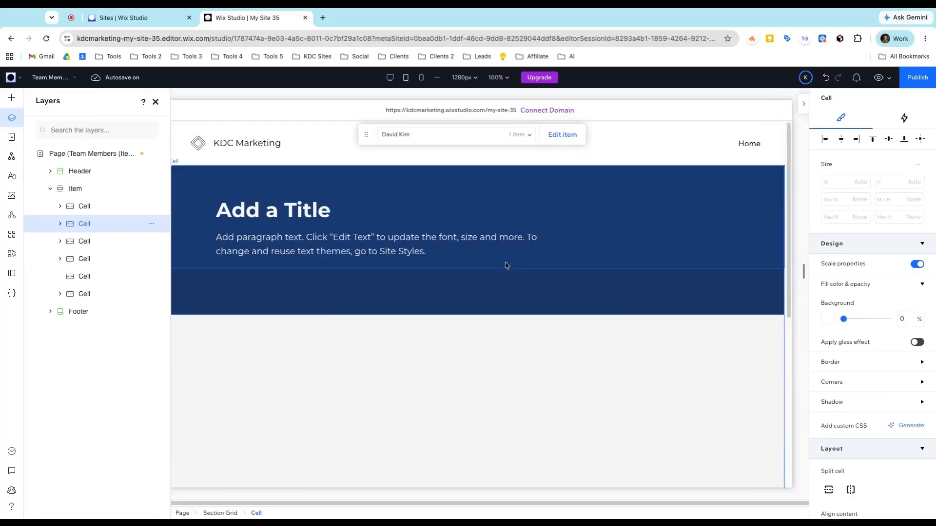
# Step: Change the portrait image's shape from the ellipse to the plain rectangle
pyautogui.click(428, 351)
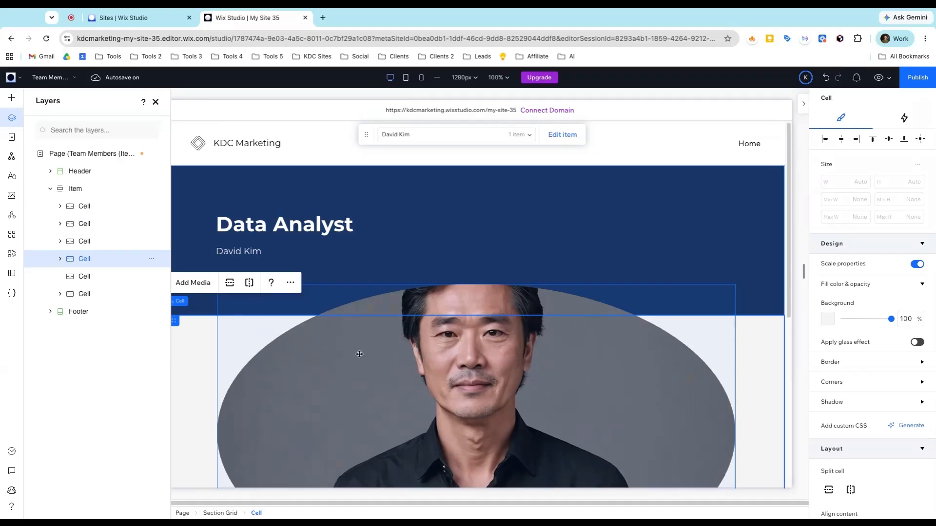
pyautogui.click(359, 354)
pyautogui.click(310, 258)
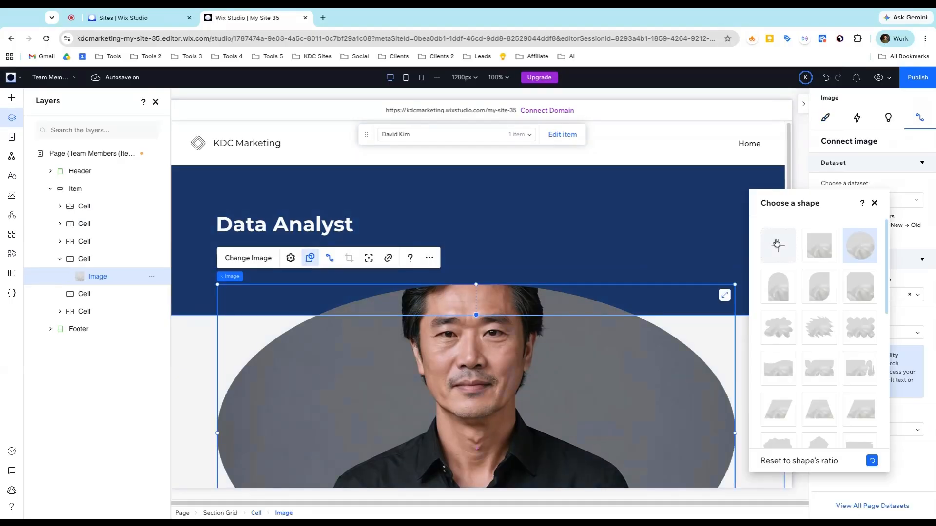
pyautogui.click(819, 246)
pyautogui.scroll(-6, 589, 278)
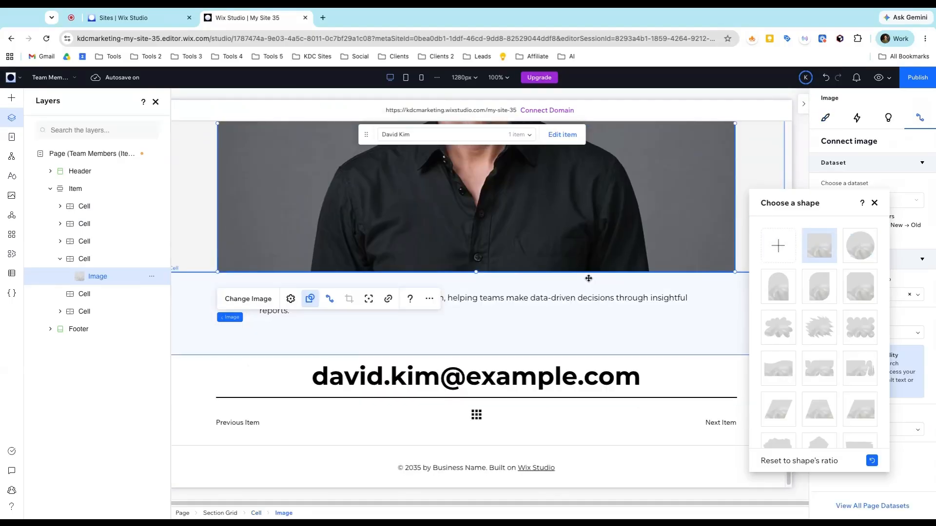
pyautogui.scroll(10, 588, 279)
# Step: Set the width of the stack holding the job title and name to 100% and center-align the job title
pyautogui.click(289, 224)
pyautogui.click(289, 224)
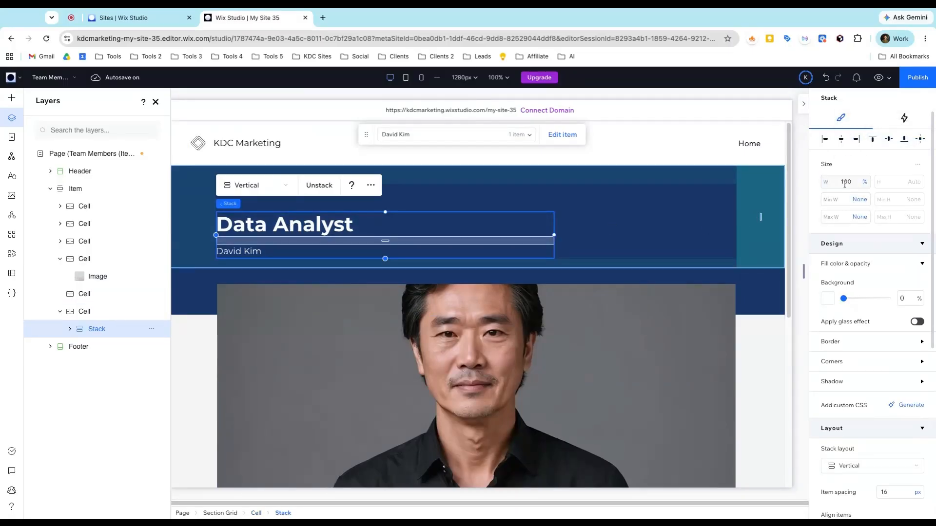
pyautogui.press('Return')
pyautogui.click(331, 225)
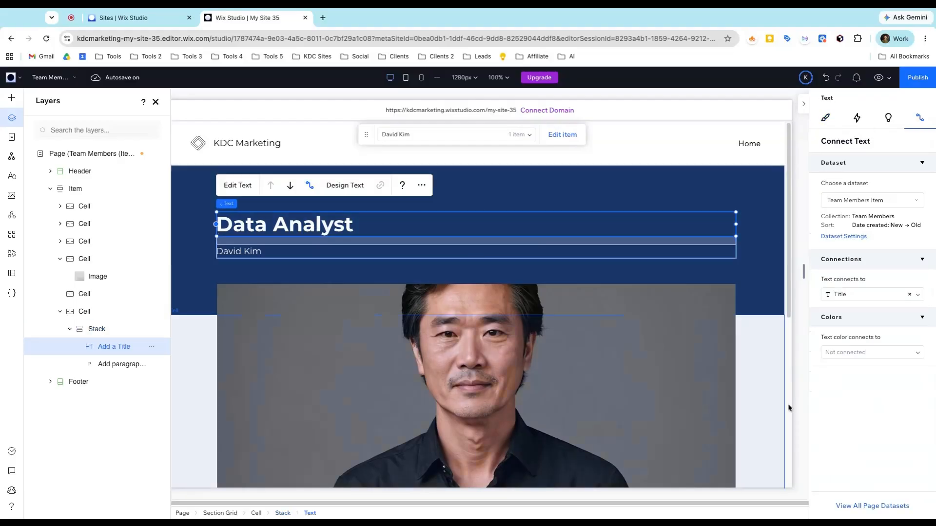
pyautogui.click(825, 122)
pyautogui.scroll(-6, 843, 361)
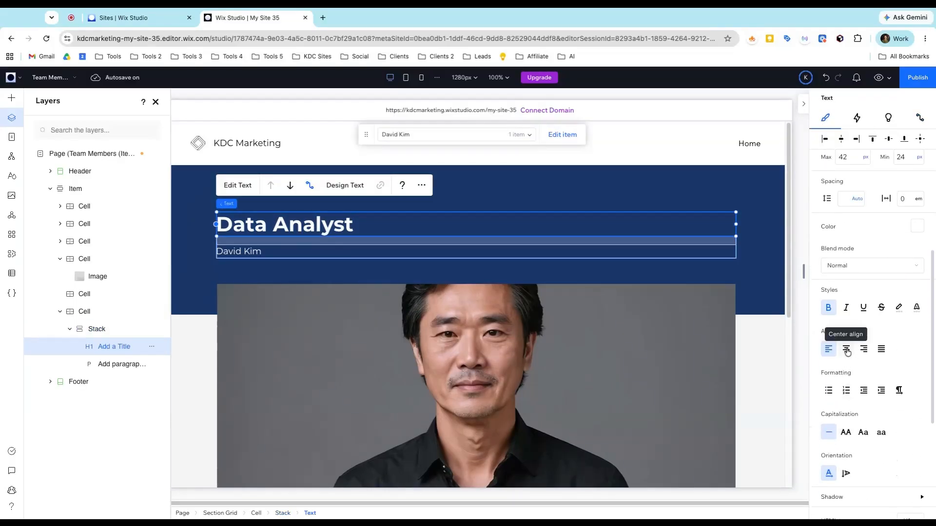
pyautogui.click(846, 349)
# Step: Center-align the name text under the job title and move the stack up to the vertical middle of its cell
pyautogui.click(397, 251)
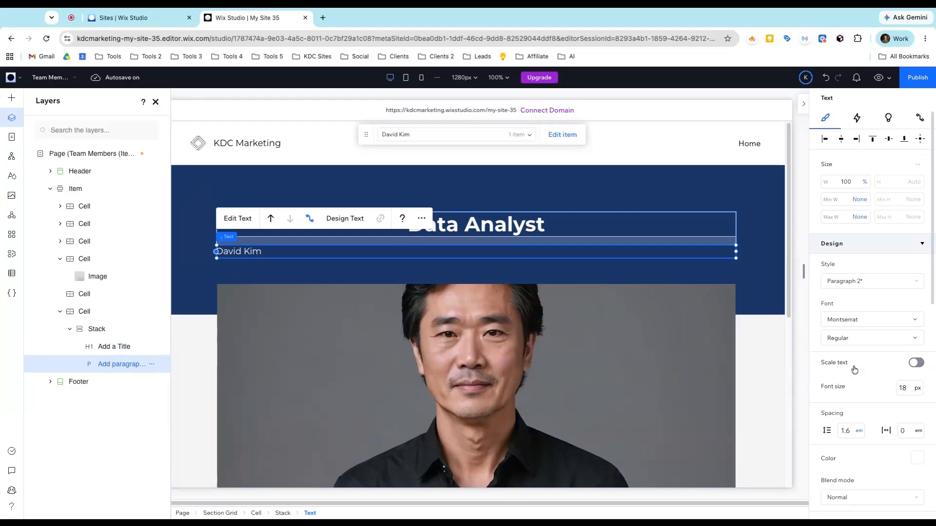
pyautogui.scroll(-6, 848, 358)
pyautogui.scroll(-2, 847, 379)
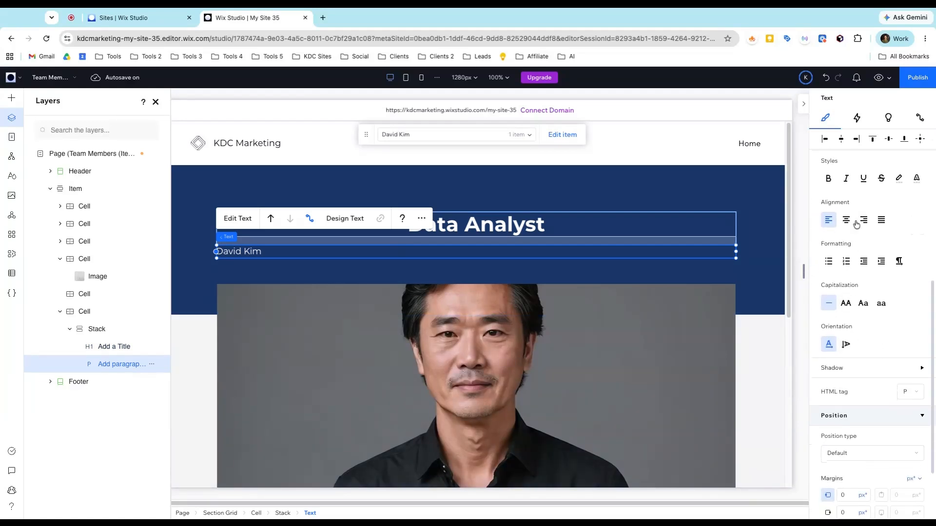
pyautogui.click(847, 220)
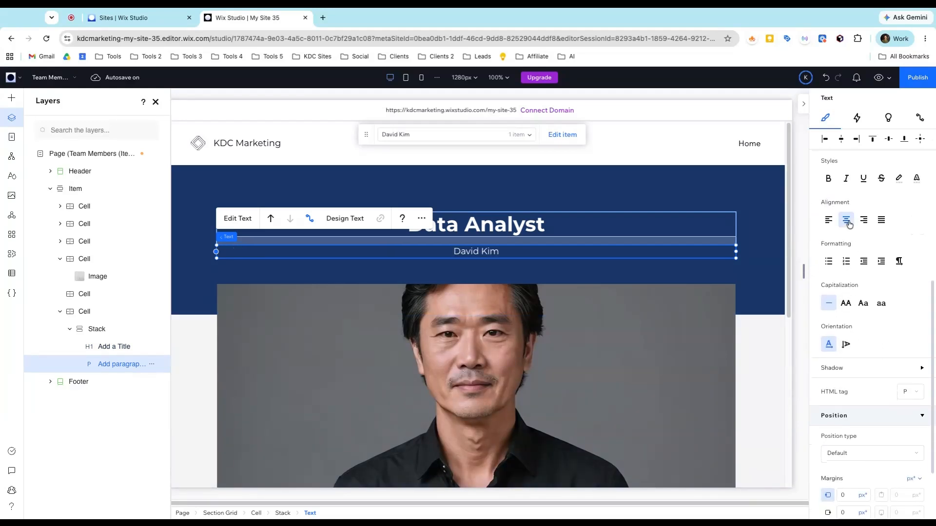
pyautogui.click(705, 197)
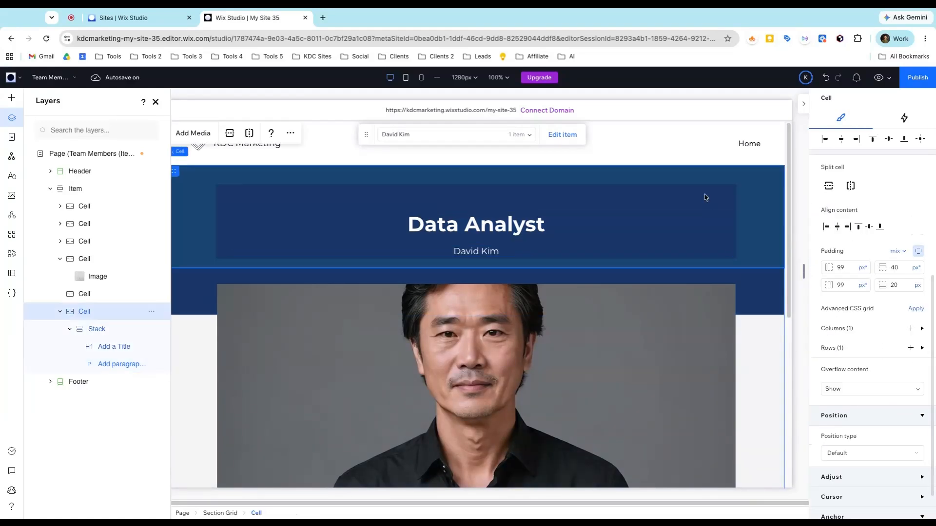
pyautogui.click(502, 222)
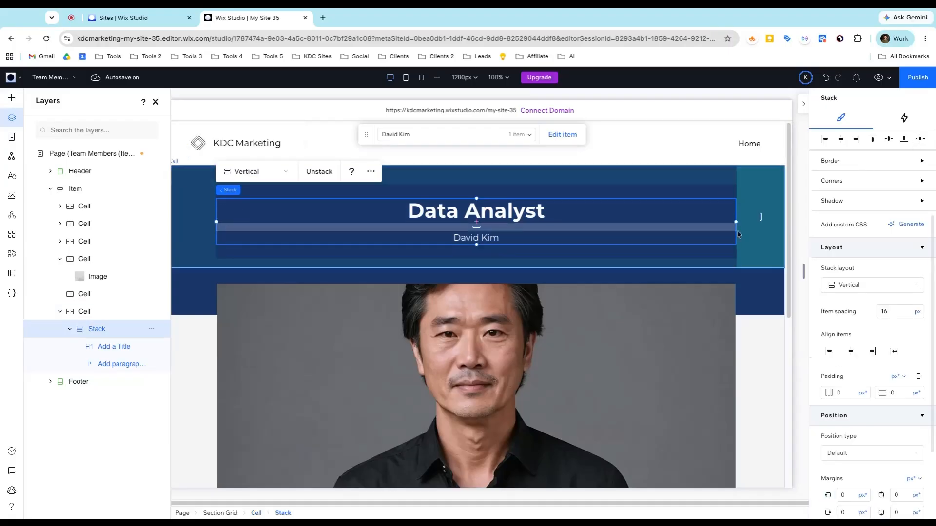
# Step: Preview the revised variant 2 page, check which items its item selector lists, and return to editing
pyautogui.hotkey('ctrl', 'p')
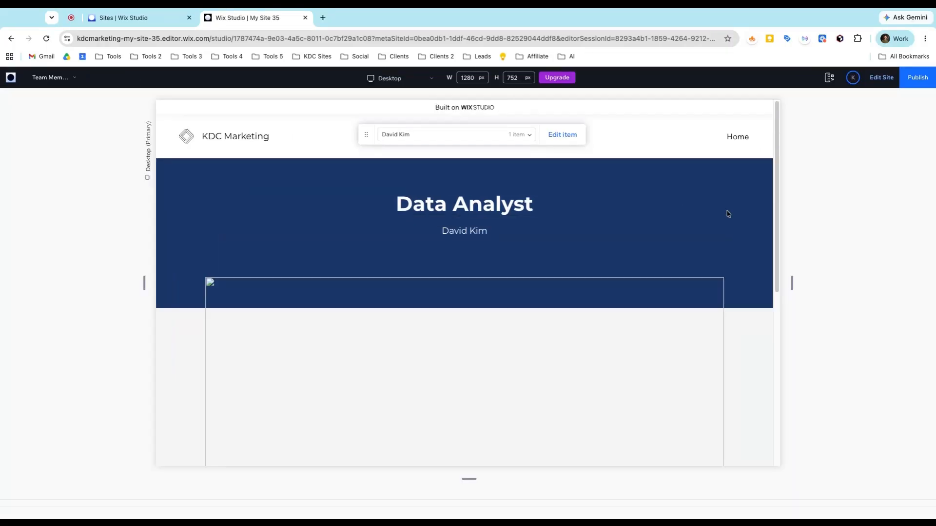
pyautogui.scroll(-10, 606, 263)
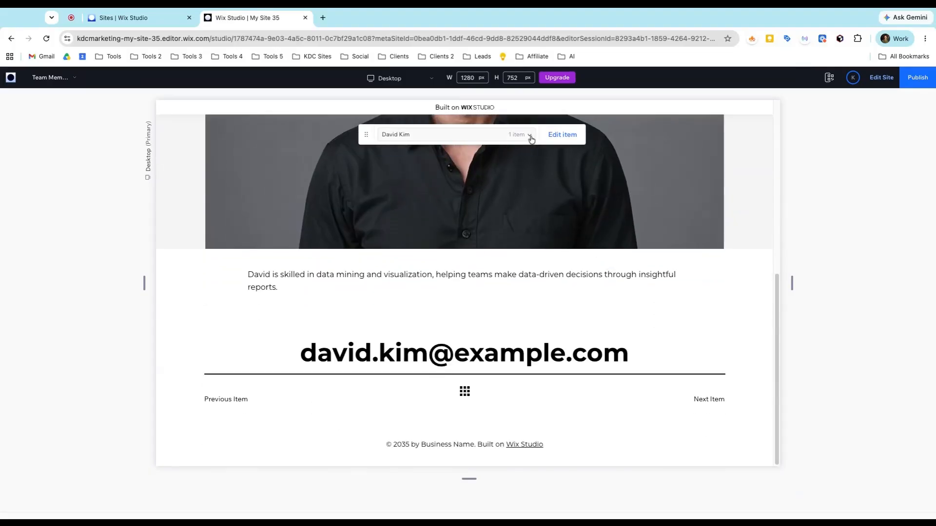
pyautogui.click(530, 137)
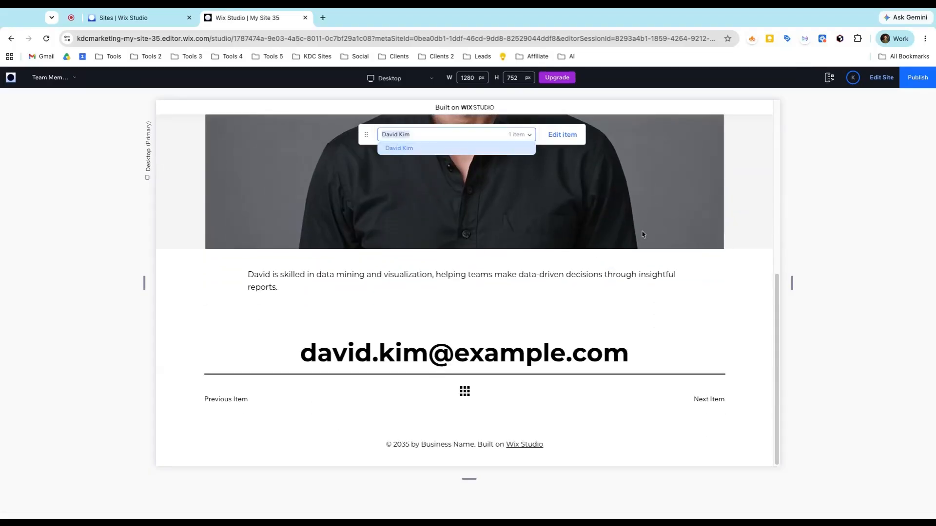
pyautogui.scroll(10, 642, 234)
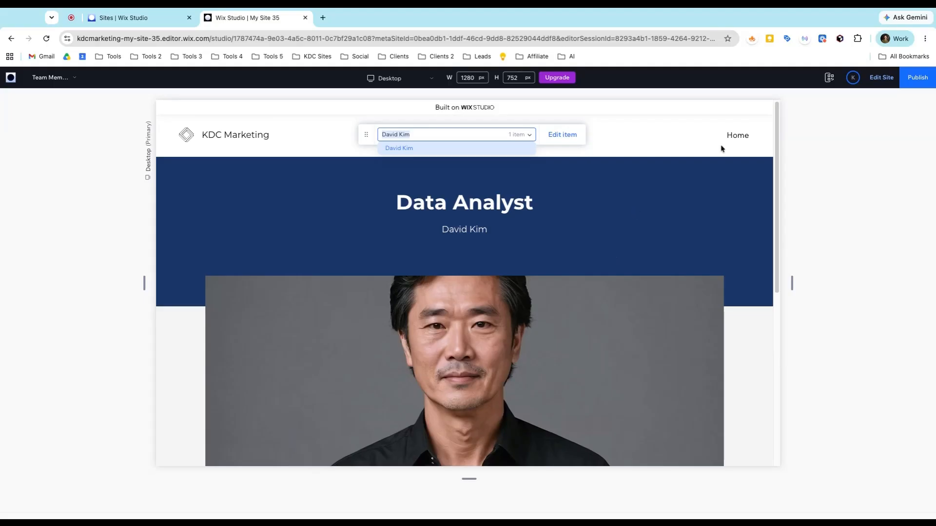
pyautogui.click(881, 77)
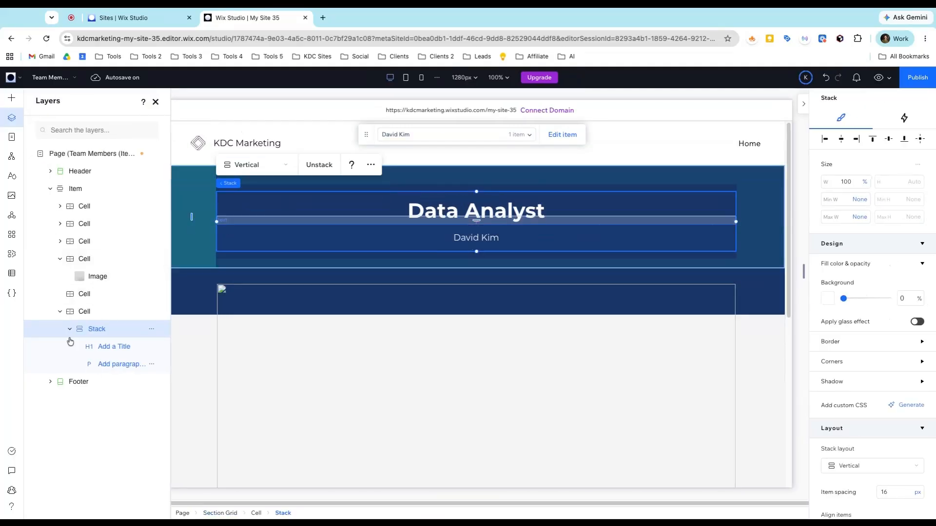
# Step: Compare the Team Members (Item) layouts by opening the Original, variant 1 and variant 2 pages in turn
pyautogui.click(12, 136)
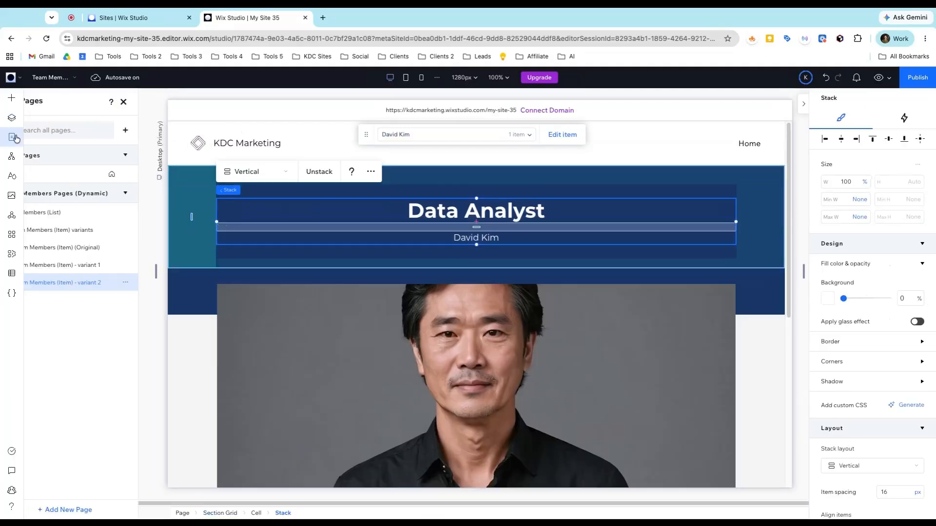
pyautogui.click(129, 252)
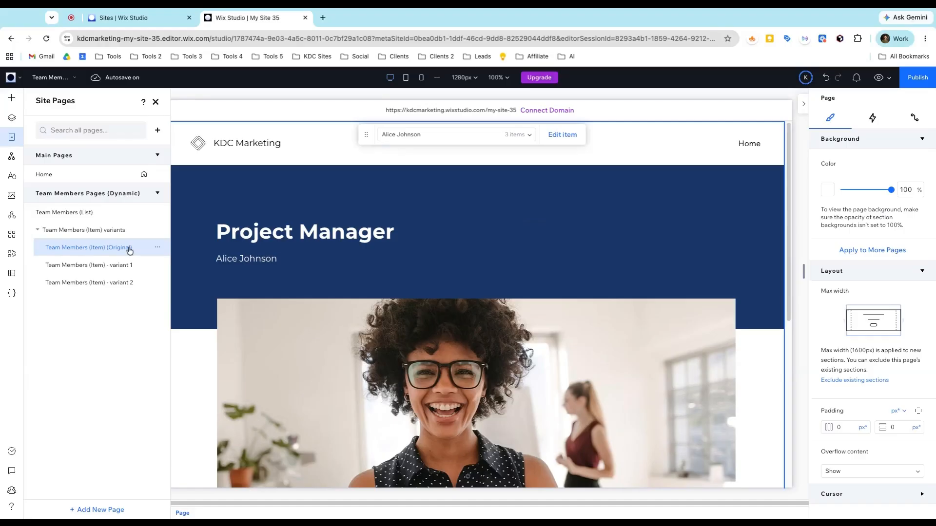
pyautogui.click(133, 267)
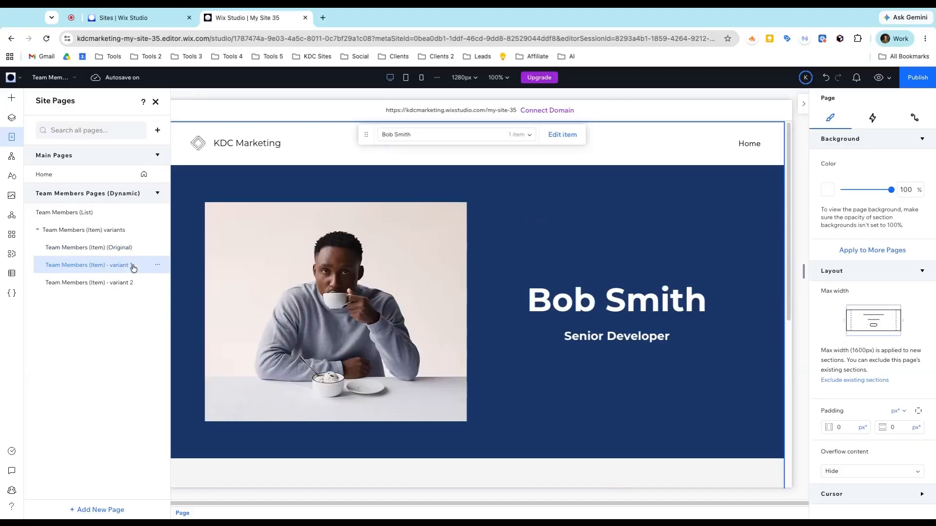
pyautogui.click(132, 285)
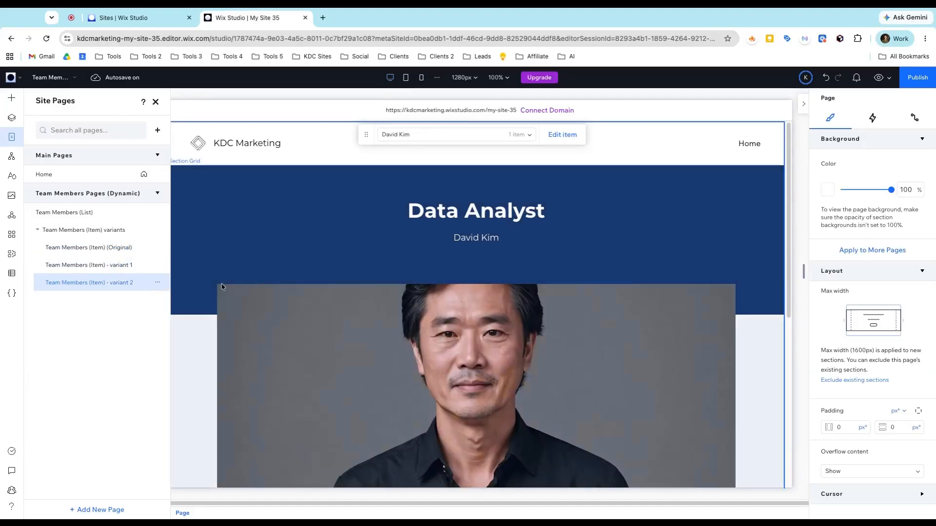
pyautogui.scroll(-1, 273, 285)
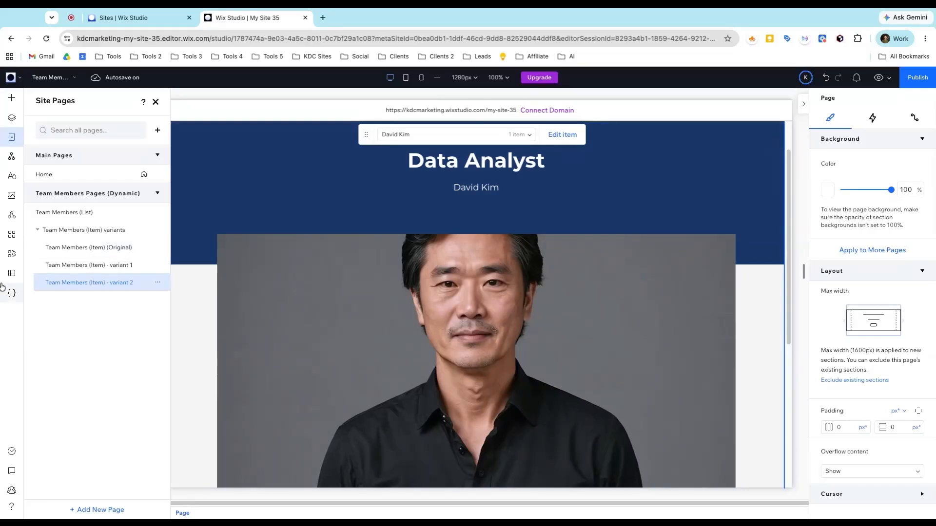
# Step: Examine the items and fields of the Team Members collection in the CMS and return to the variant 2 page
pyautogui.click(12, 273)
pyautogui.click(68, 123)
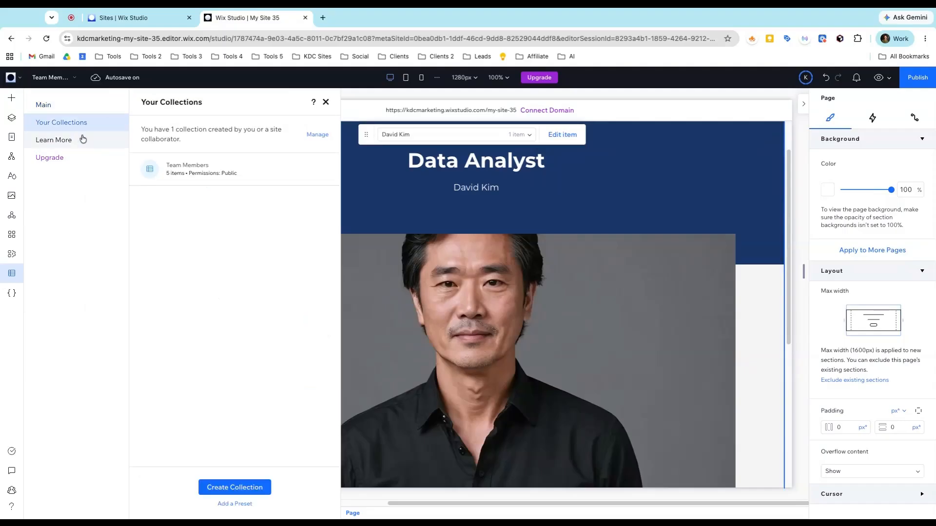
pyautogui.click(222, 175)
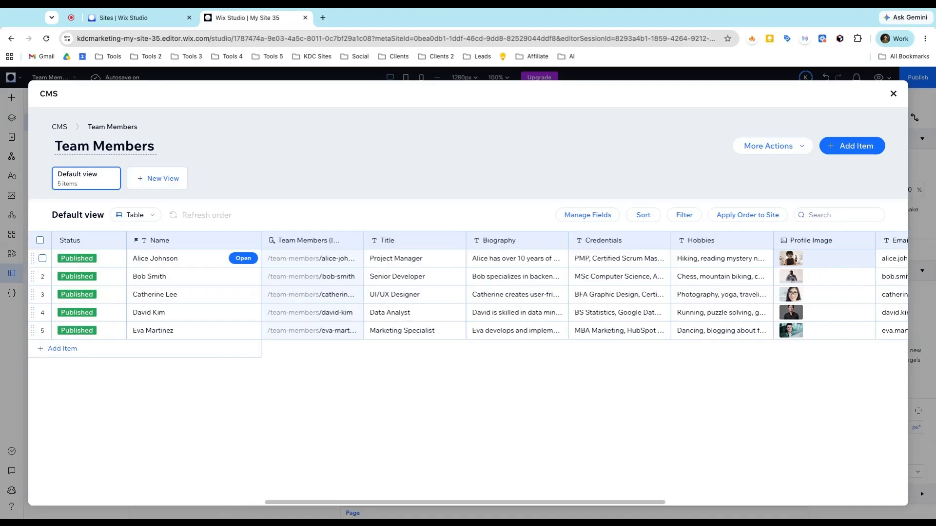
pyautogui.click(892, 94)
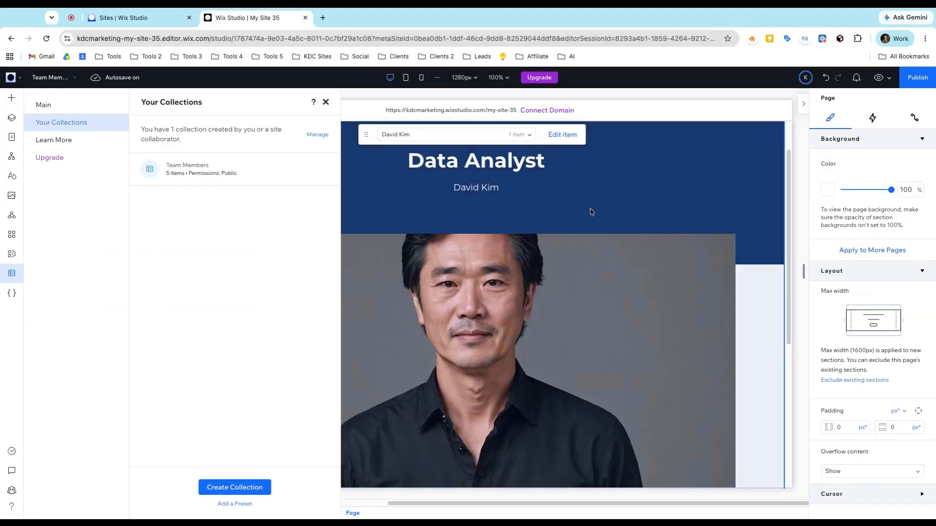
pyautogui.scroll(-4, 569, 236)
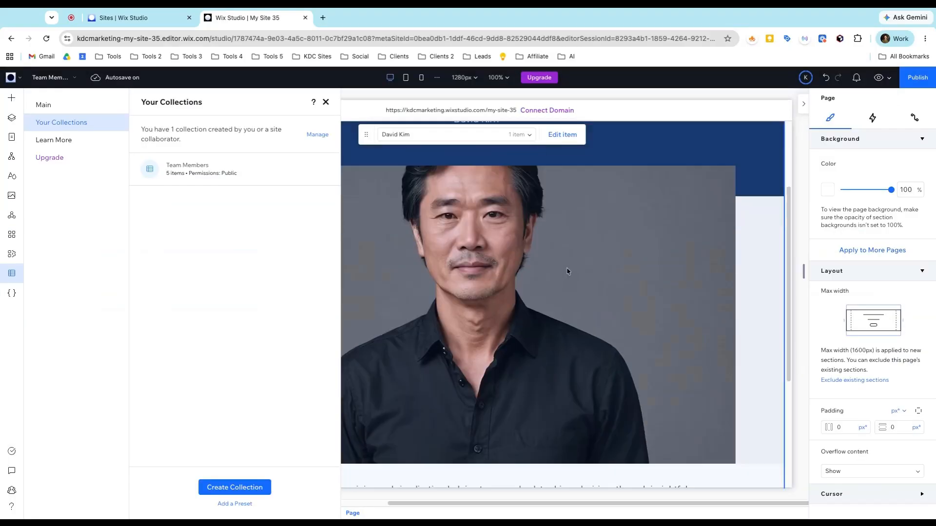
pyautogui.click(326, 102)
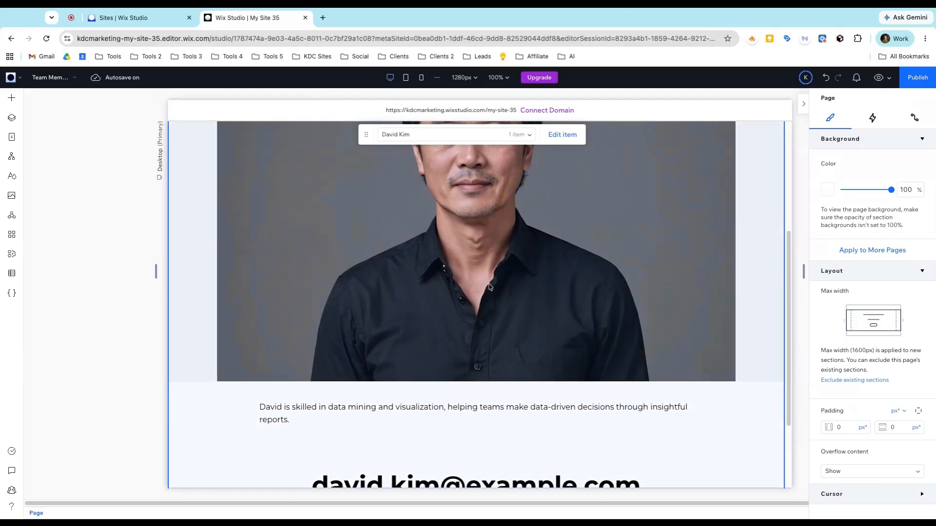
# Step: Delete the cell with the biography text between the portrait and the email title on the variant 2 page
pyautogui.scroll(-2, 490, 291)
pyautogui.scroll(6, 498, 339)
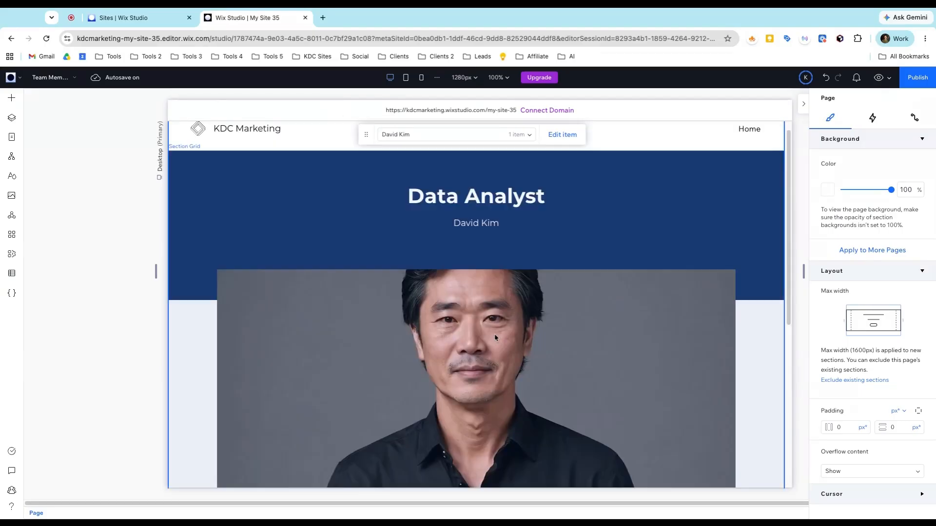
pyautogui.scroll(-3, 497, 338)
pyautogui.click(495, 360)
pyautogui.scroll(-2, 468, 385)
pyautogui.click(308, 360)
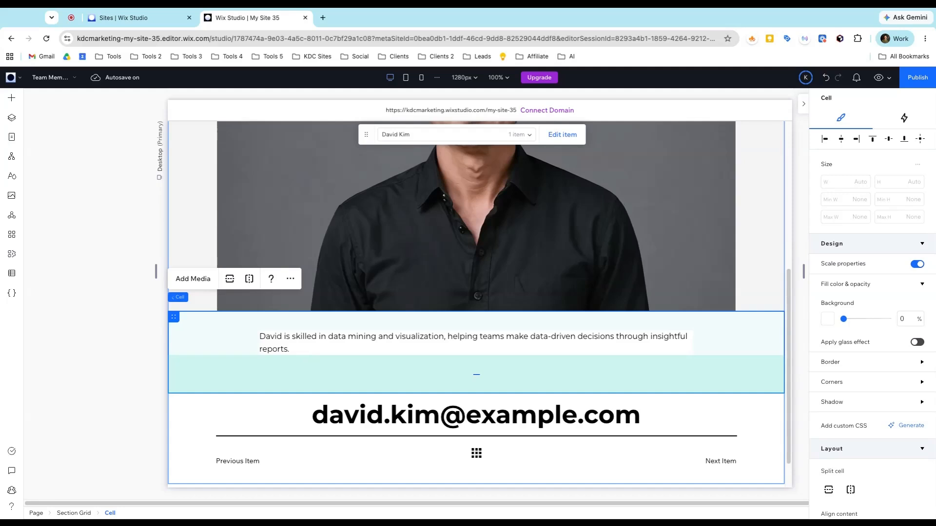
pyautogui.press('Delete')
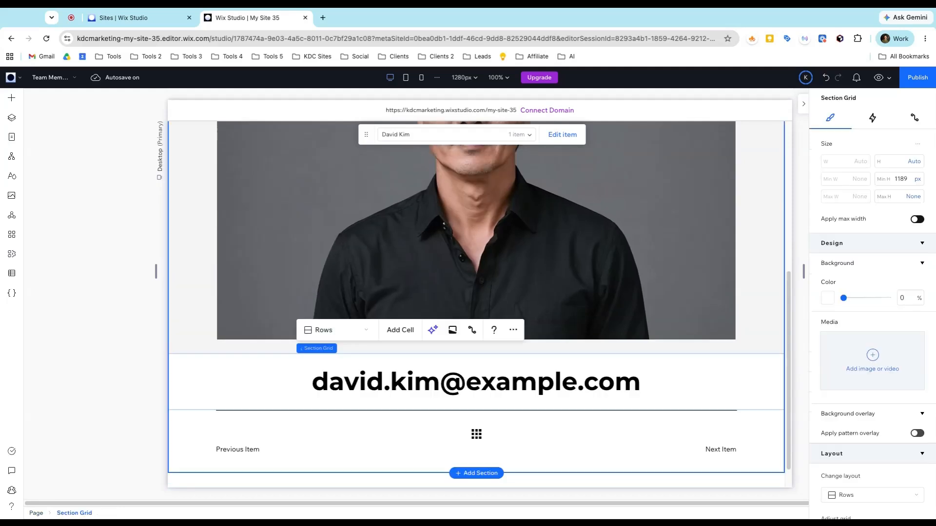
pyautogui.click(296, 385)
pyautogui.scroll(5, 424, 302)
pyautogui.scroll(-5, 424, 303)
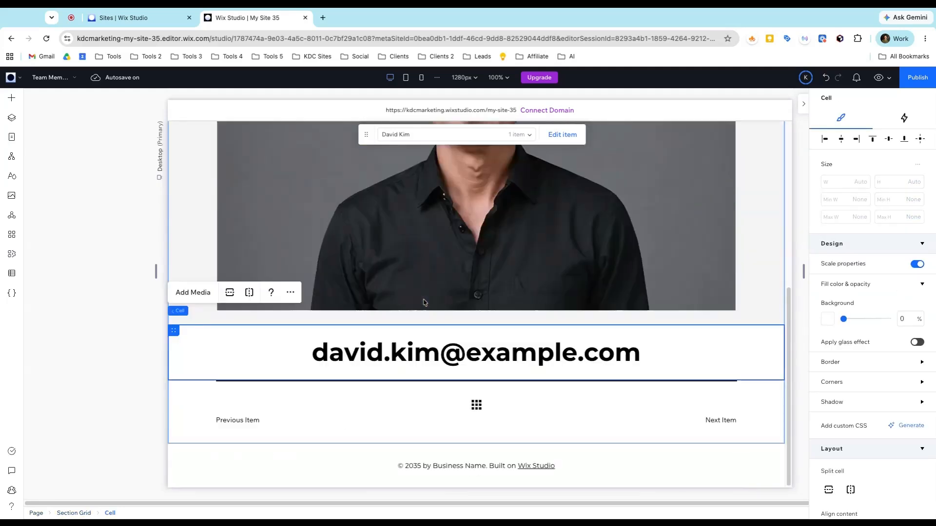
# Step: Delete the portrait cell and the empty blue cell below the header text on the variant 2 page
pyautogui.scroll(1, 390, 353)
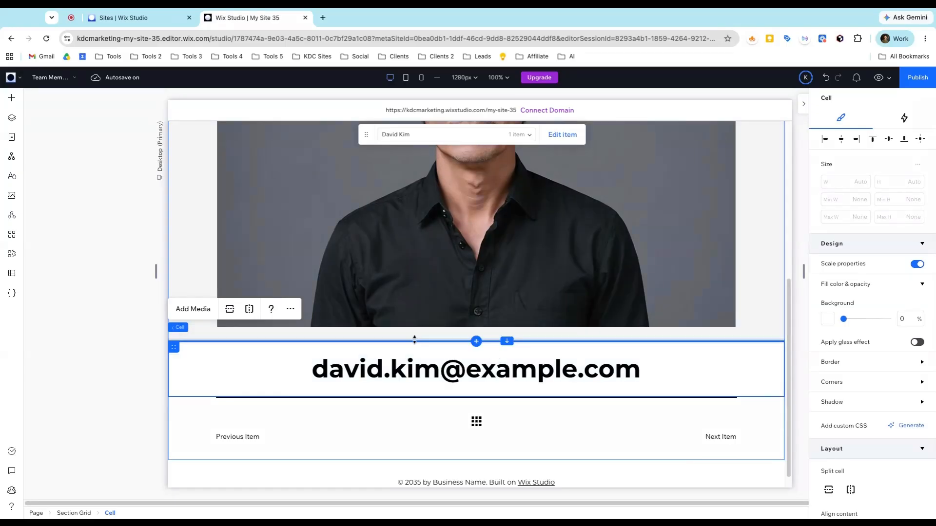
pyautogui.scroll(7, 421, 324)
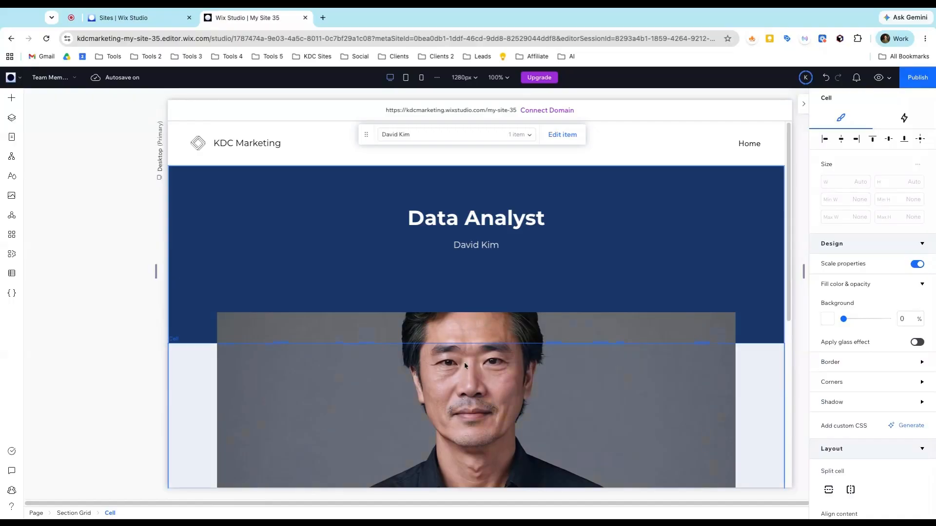
pyautogui.scroll(-1, 250, 362)
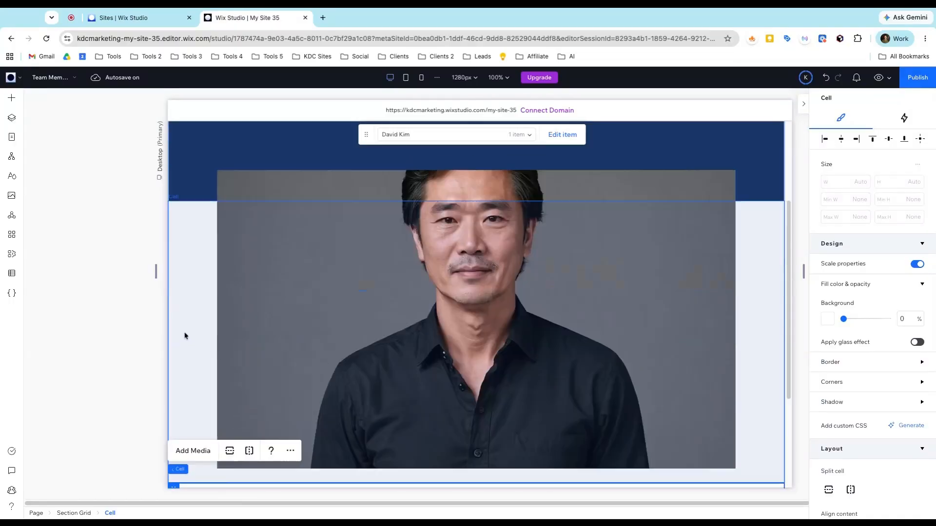
pyautogui.scroll(-4, 193, 343)
pyautogui.click(191, 257)
pyautogui.press('Delete')
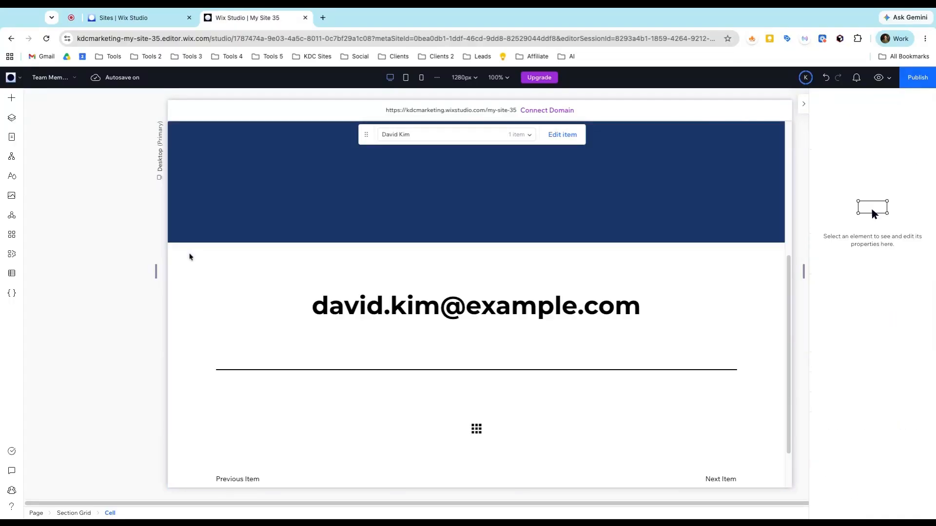
pyautogui.scroll(5, 343, 271)
pyautogui.click(434, 393)
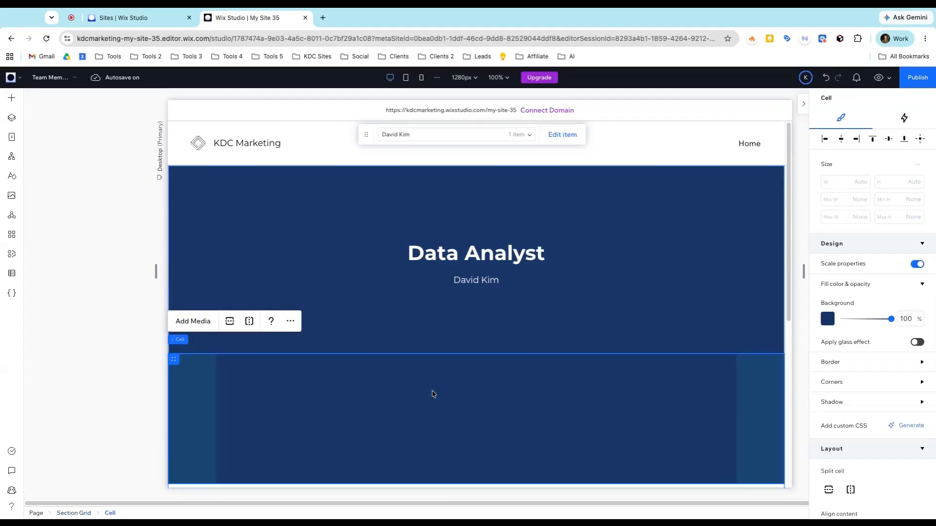
pyautogui.press('Delete')
# Step: Change the row sizing of the blue header cell to Min/max, preview the variant 2 page, and return to editing
pyautogui.scroll(-2, 433, 341)
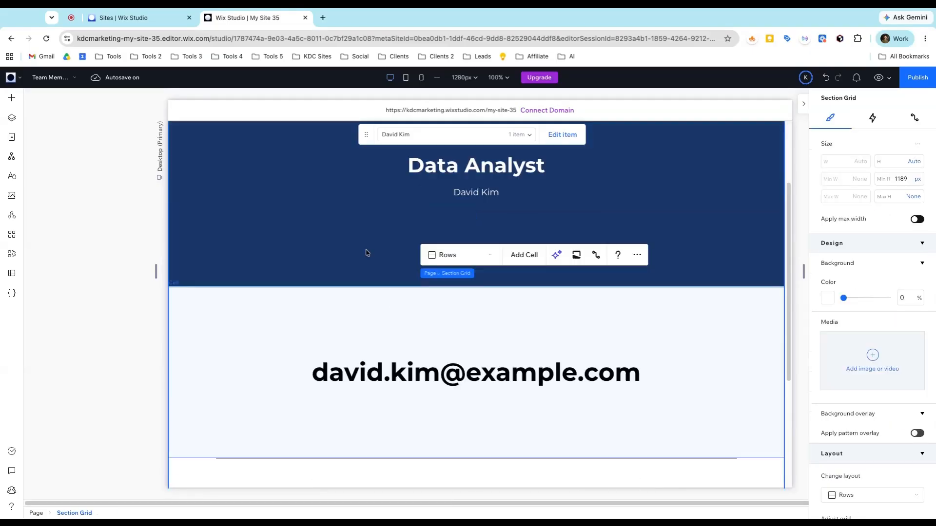
pyautogui.click(307, 222)
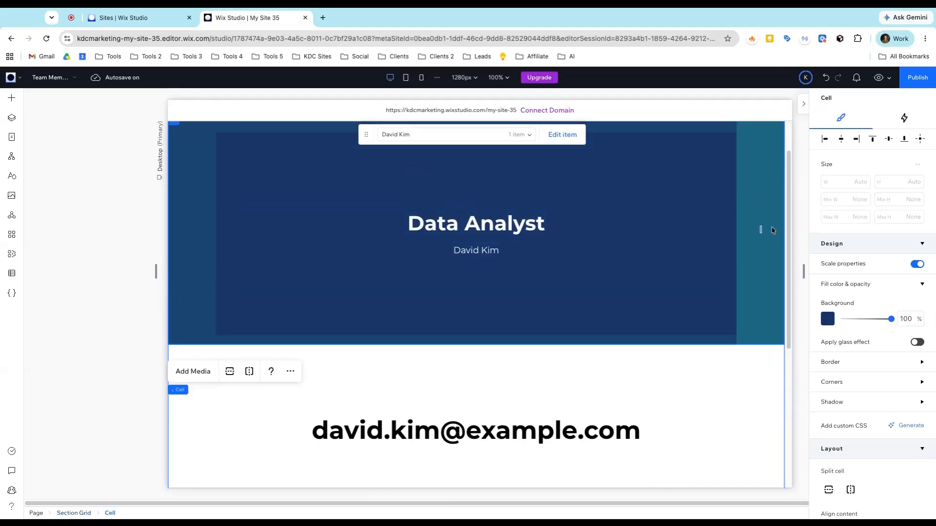
pyautogui.scroll(-3, 896, 277)
pyautogui.scroll(-4, 896, 276)
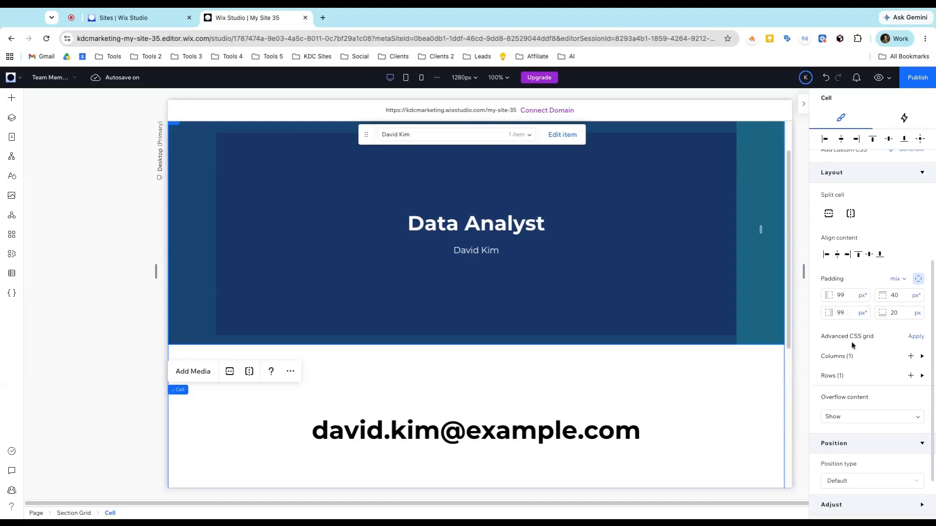
pyautogui.click(921, 335)
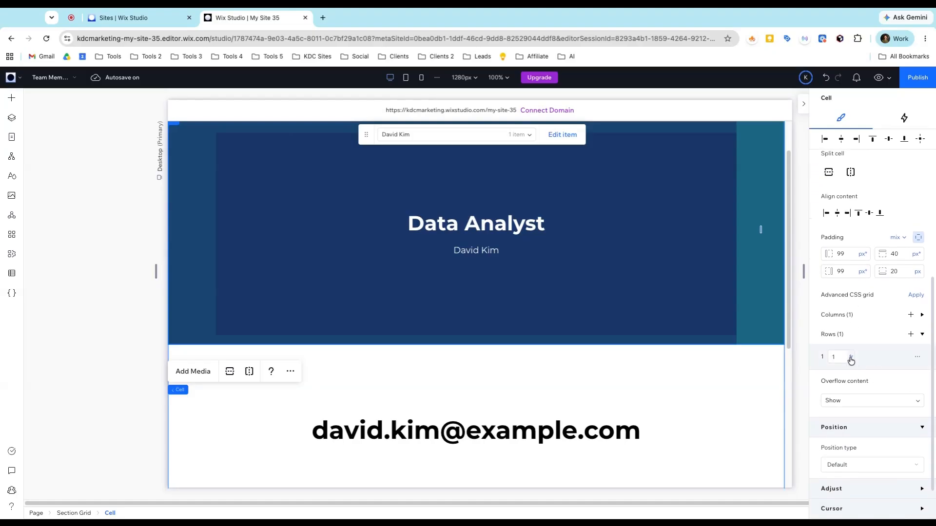
pyautogui.click(851, 358)
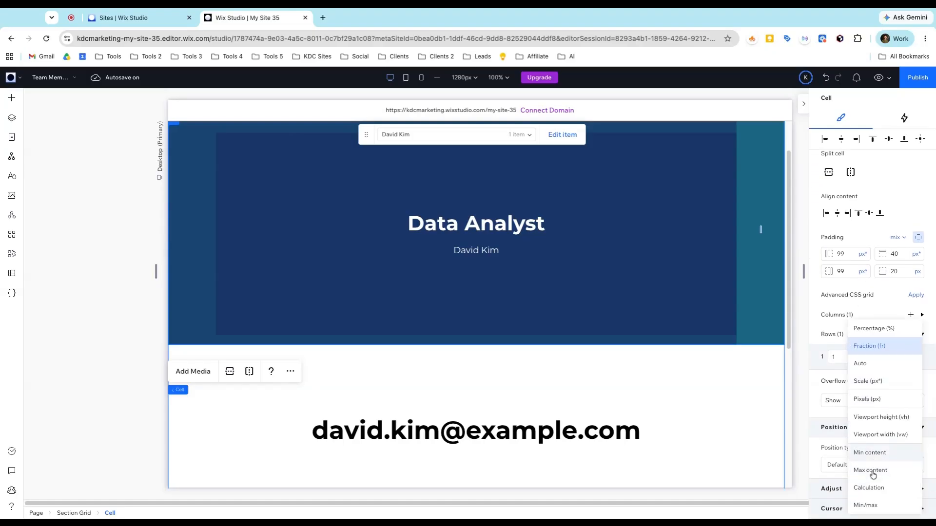
pyautogui.click(881, 506)
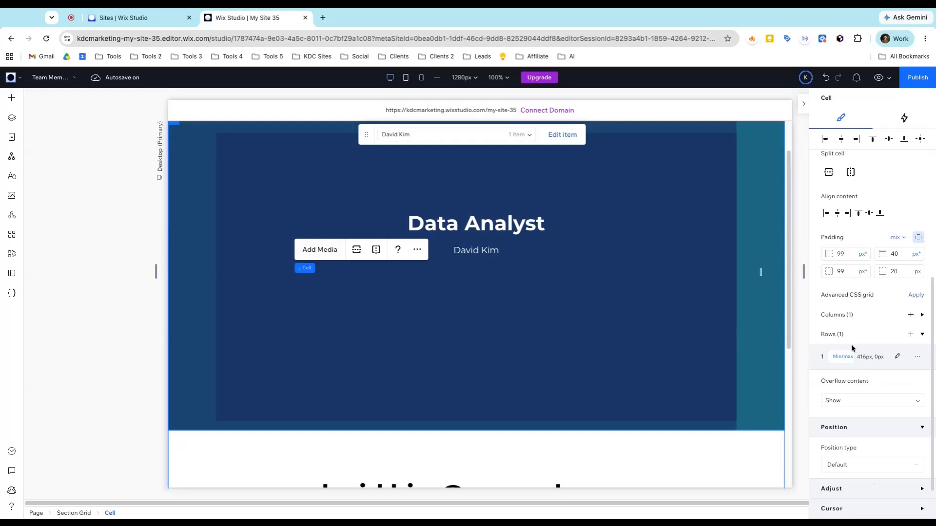
pyautogui.click(866, 361)
pyautogui.click(844, 361)
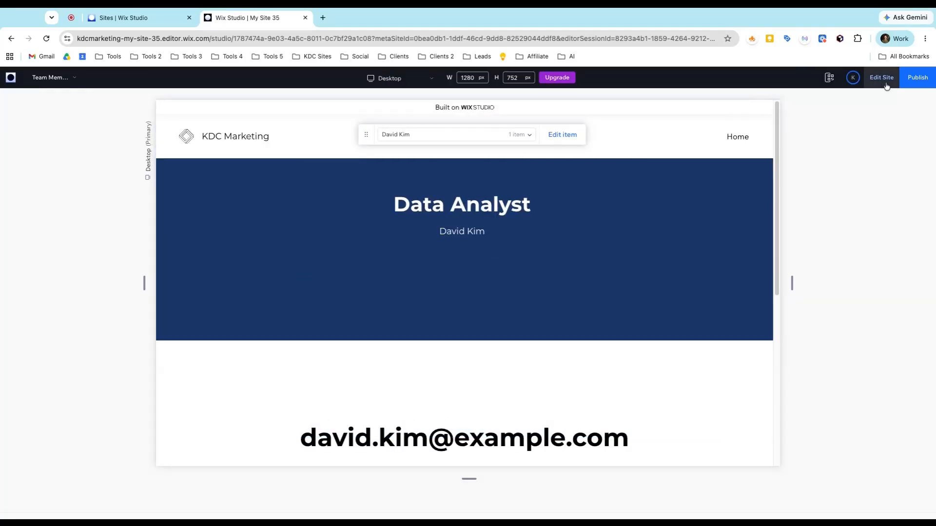
pyautogui.click(886, 85)
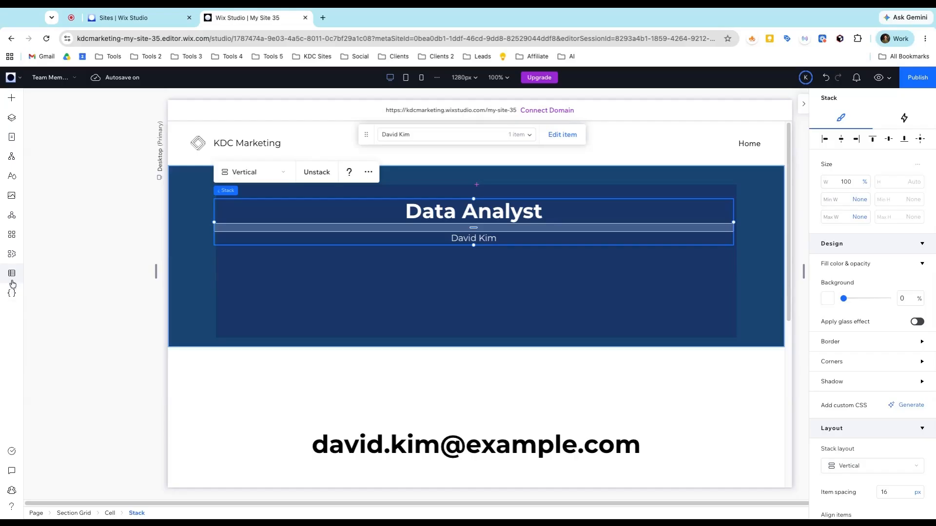
# Step: Delete the Team Members (Item) - variant 2 page from the site pages
pyautogui.click(12, 137)
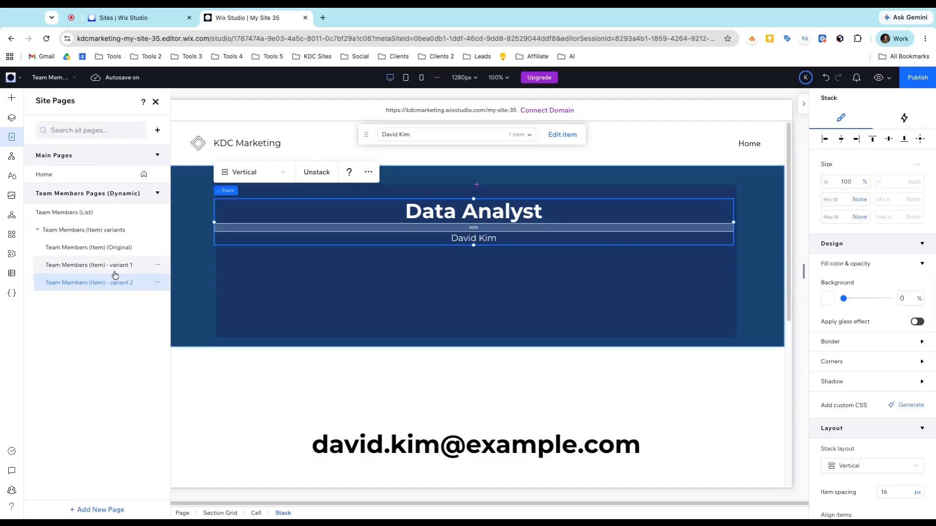
pyautogui.click(158, 283)
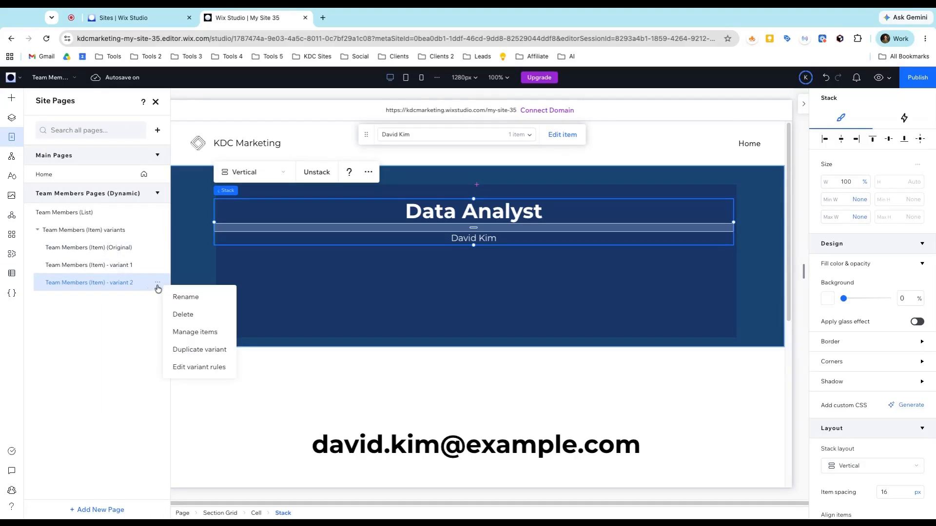
pyautogui.click(177, 315)
pyautogui.click(529, 328)
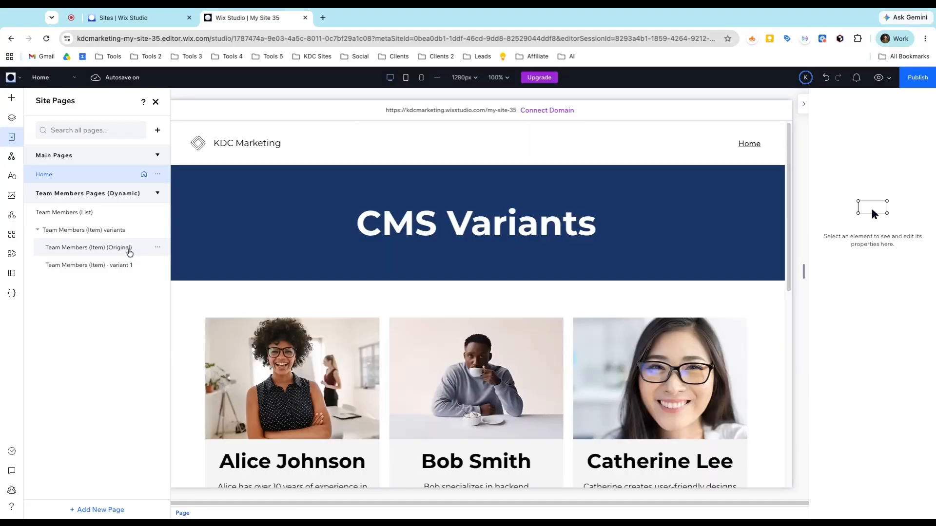
# Step: Check in the CMS whether the Team Members collection items are intact, and close the collection
pyautogui.click(130, 252)
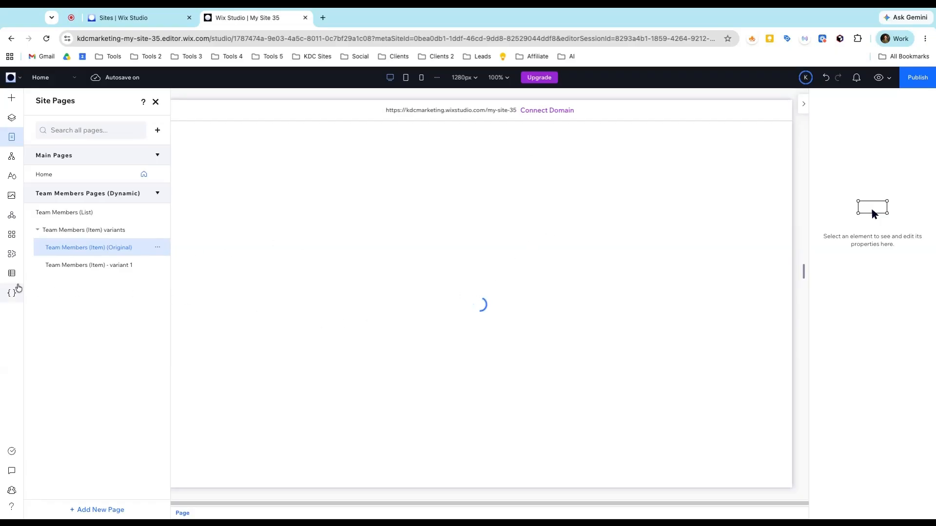
pyautogui.click(12, 273)
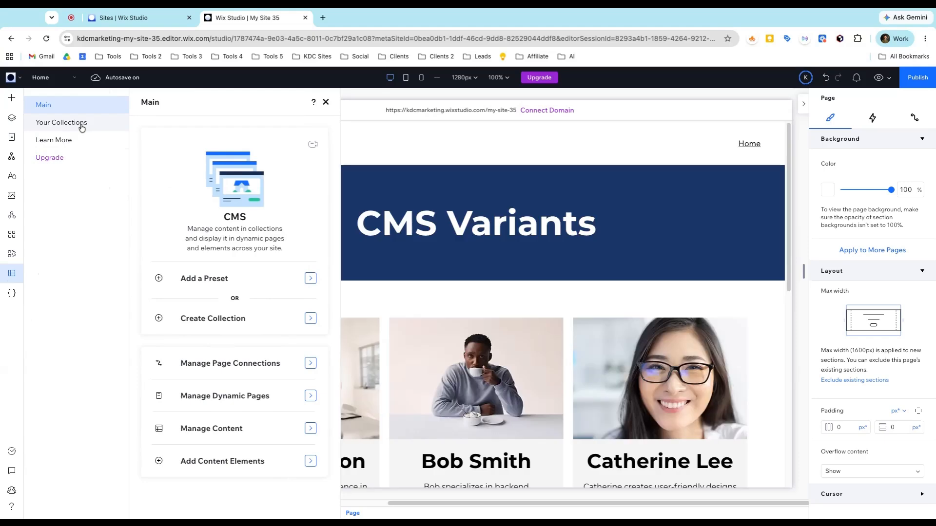
pyautogui.click(81, 128)
pyautogui.click(189, 173)
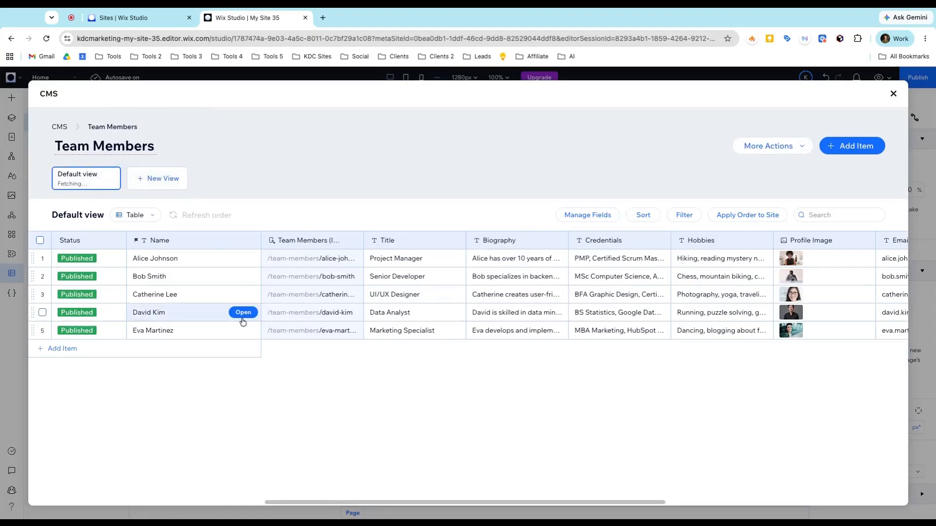
pyautogui.click(893, 93)
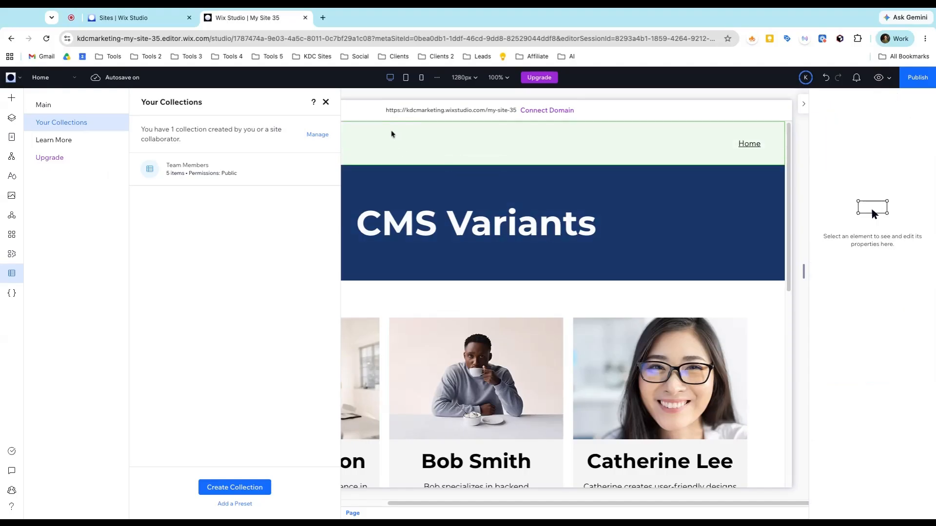
pyautogui.click(326, 103)
# Step: Preview the home page, open the Data Analyst's item page through the item selector, examine its layout, and return to editing
pyautogui.scroll(-5, 471, 309)
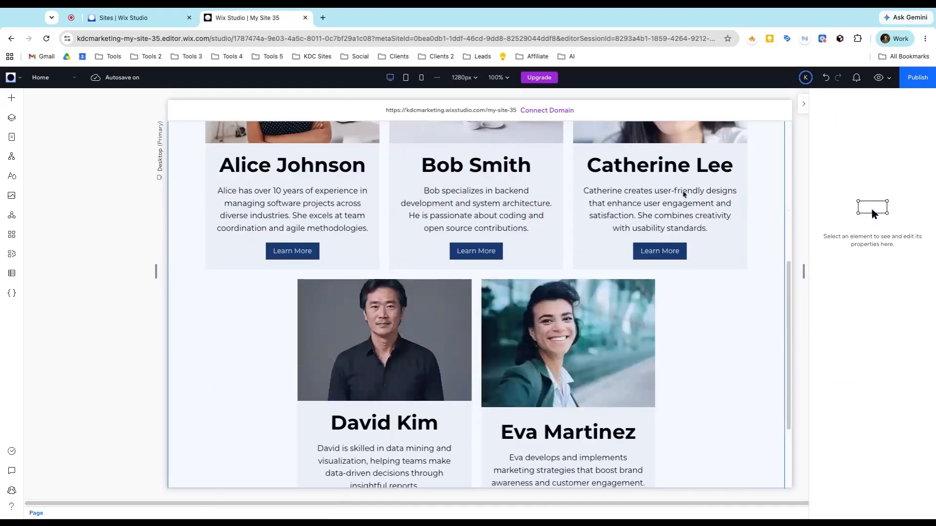
pyautogui.click(878, 77)
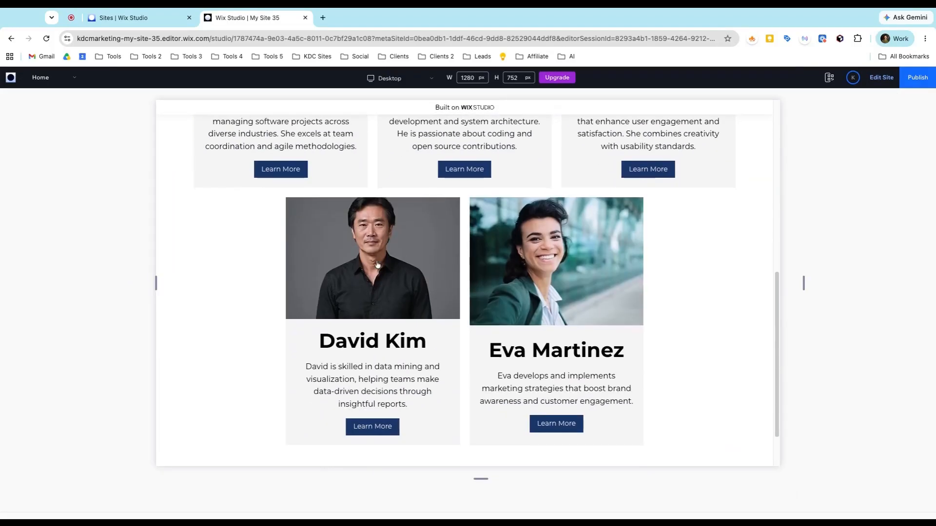
pyautogui.click(378, 264)
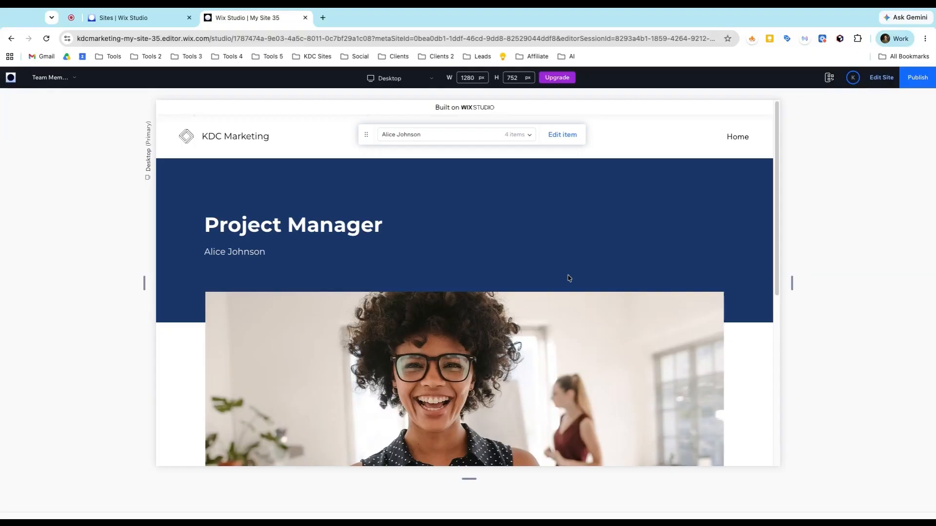
pyautogui.scroll(-1, 520, 163)
pyautogui.click(517, 136)
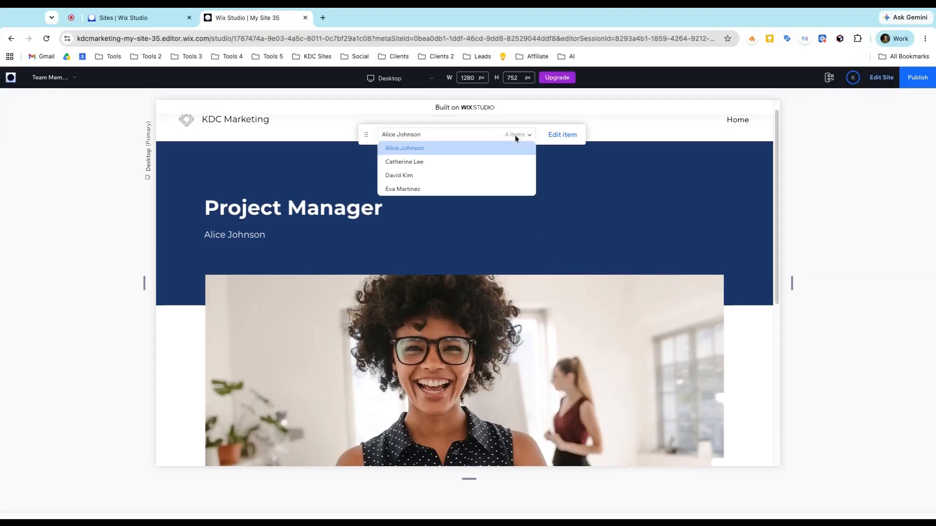
pyautogui.click(444, 179)
pyautogui.scroll(-6, 634, 299)
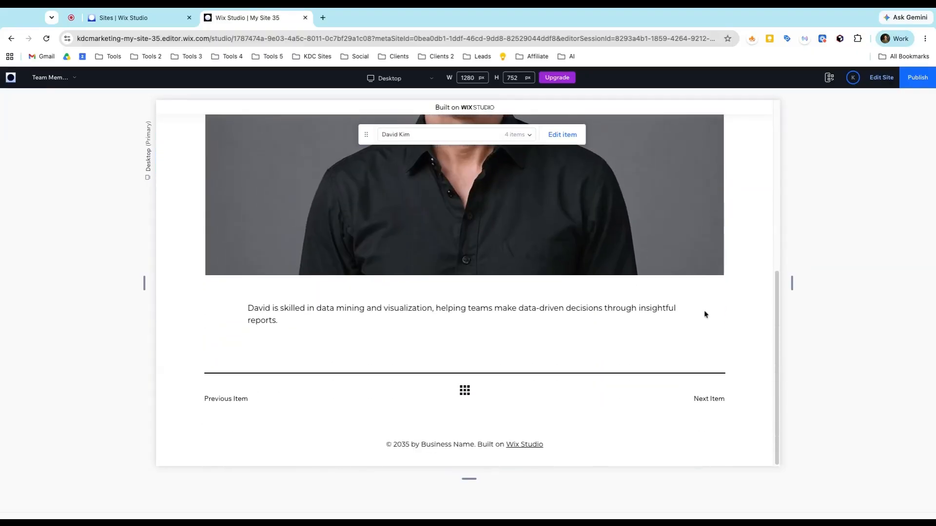
pyautogui.scroll(8, 729, 279)
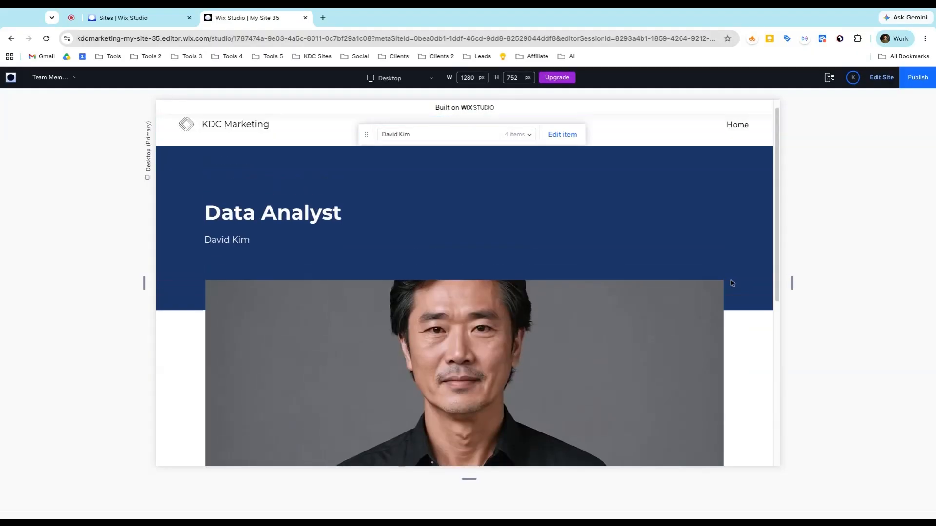
pyautogui.click(882, 78)
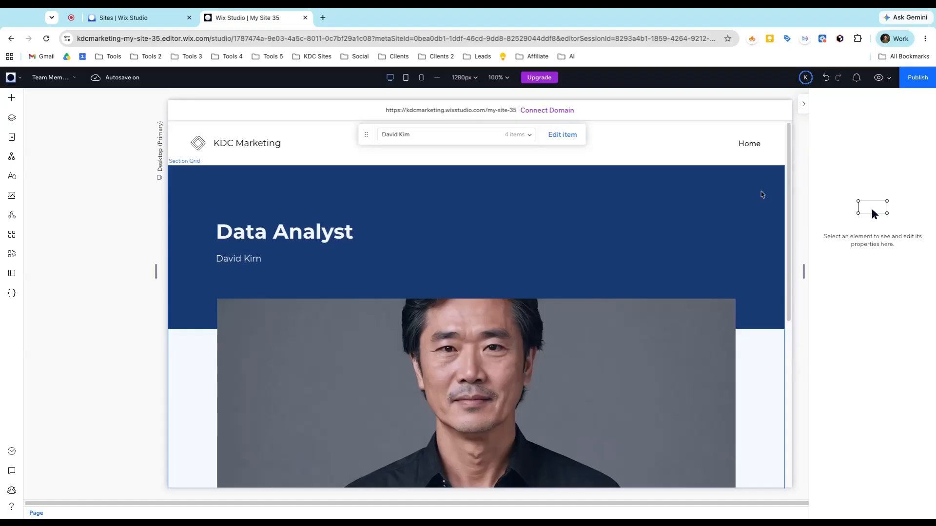
# Step: Examine the Team Members collection's fields up to the Tags column in the CMS, and close the collection
pyautogui.click(9, 279)
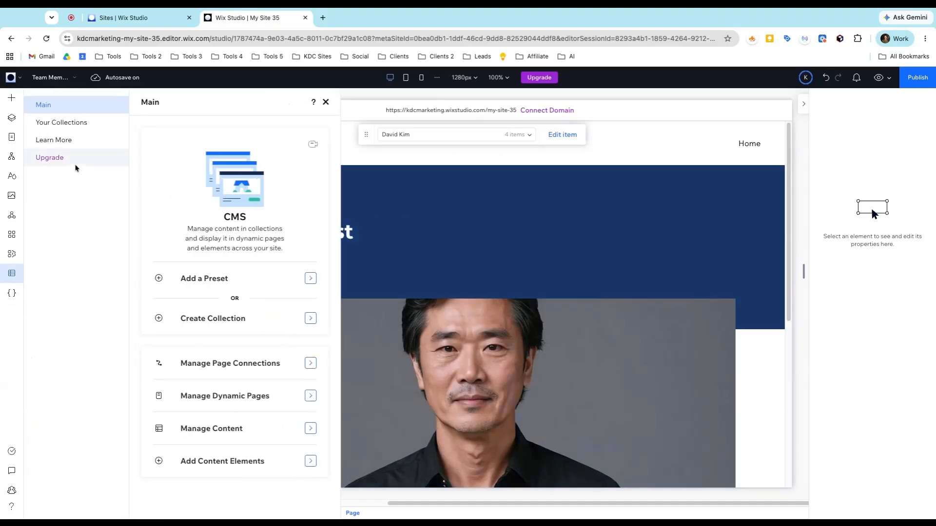
pyautogui.click(69, 124)
pyautogui.click(219, 180)
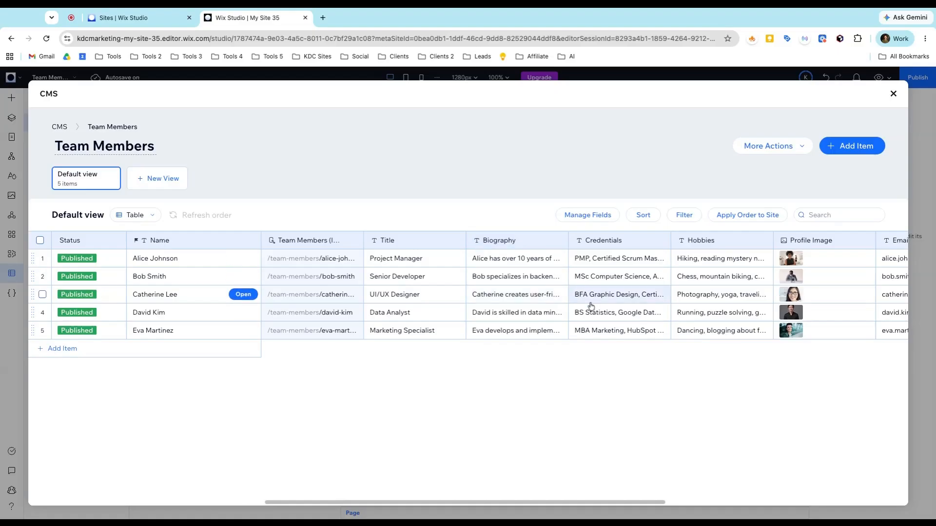
pyautogui.hscroll(5, 604, 300)
pyautogui.hscroll(5, 485, 278)
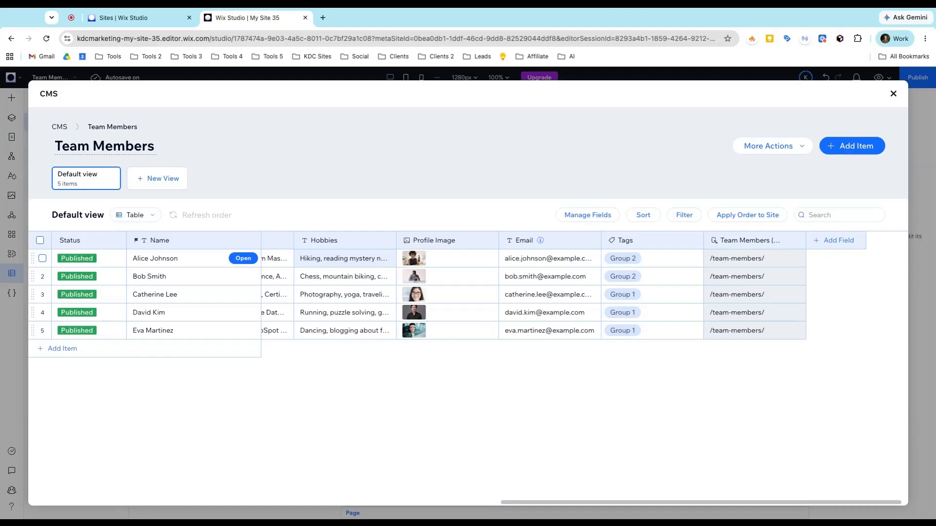
pyautogui.click(892, 94)
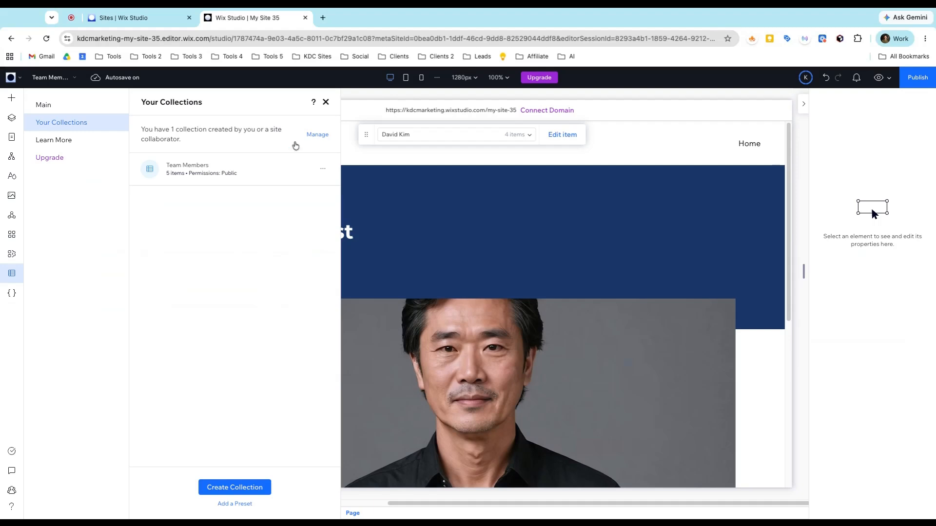
pyautogui.click(325, 102)
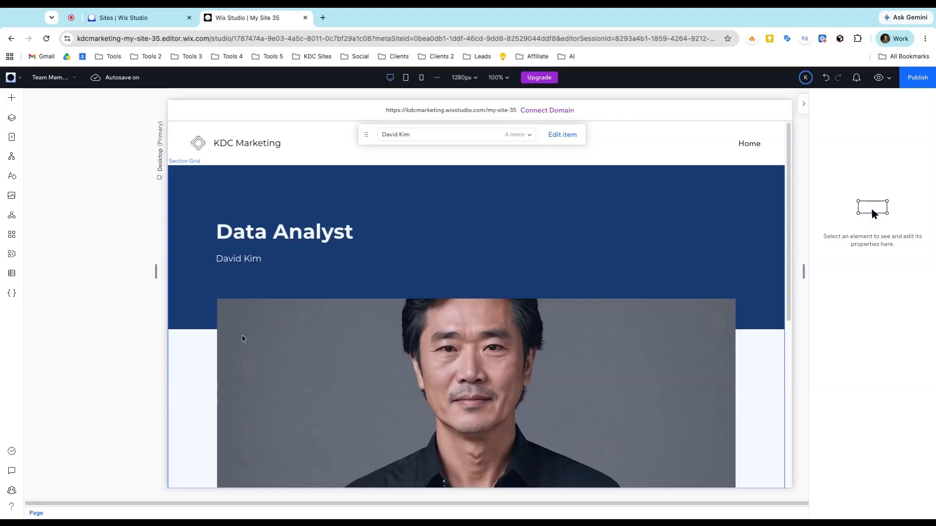
# Step: Open the Team Members collection again to review its item list
pyautogui.click(19, 277)
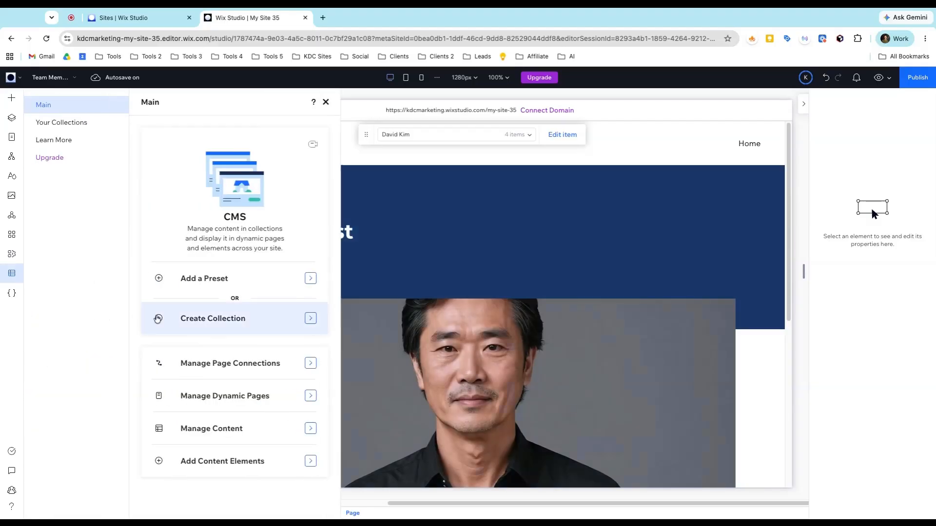
pyautogui.click(77, 122)
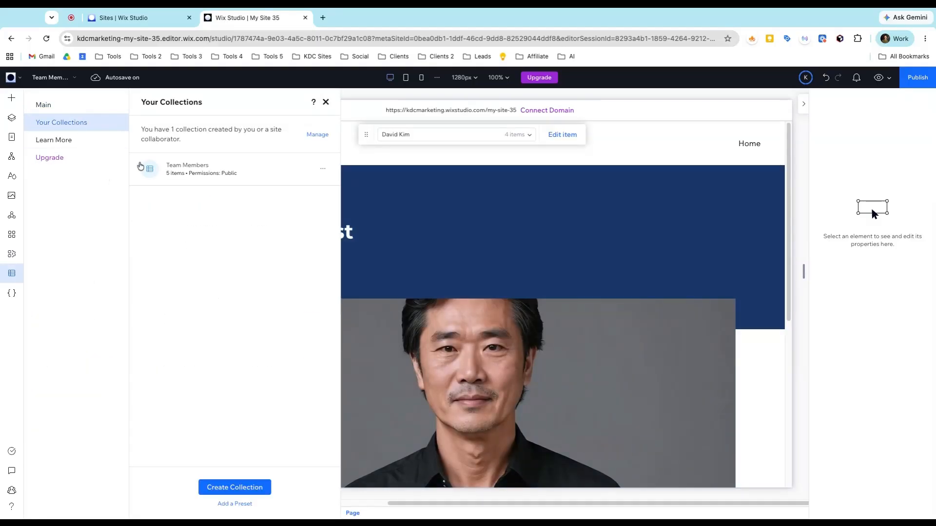
pyautogui.click(212, 177)
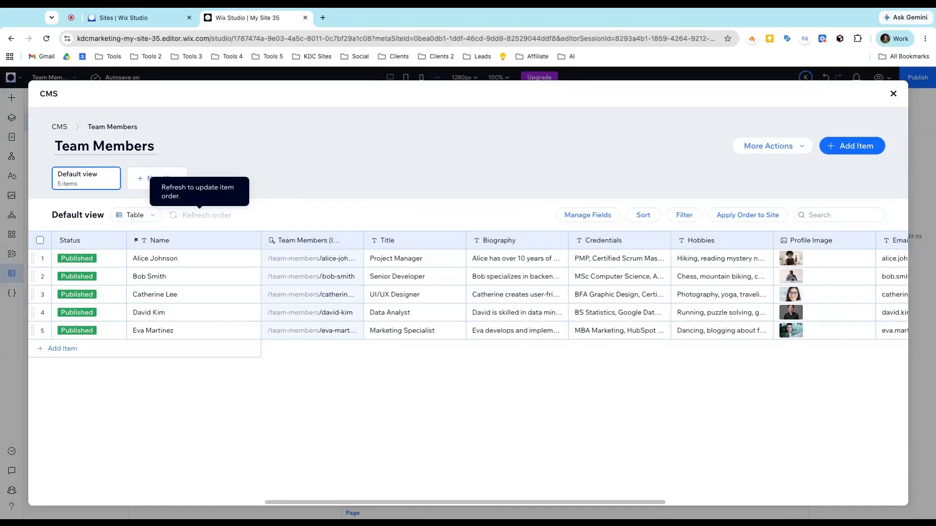
# Step: Review the Team Members items, close the collection, and dismiss the dialog for adding a dynamic page
pyautogui.moveTo(238, 264)
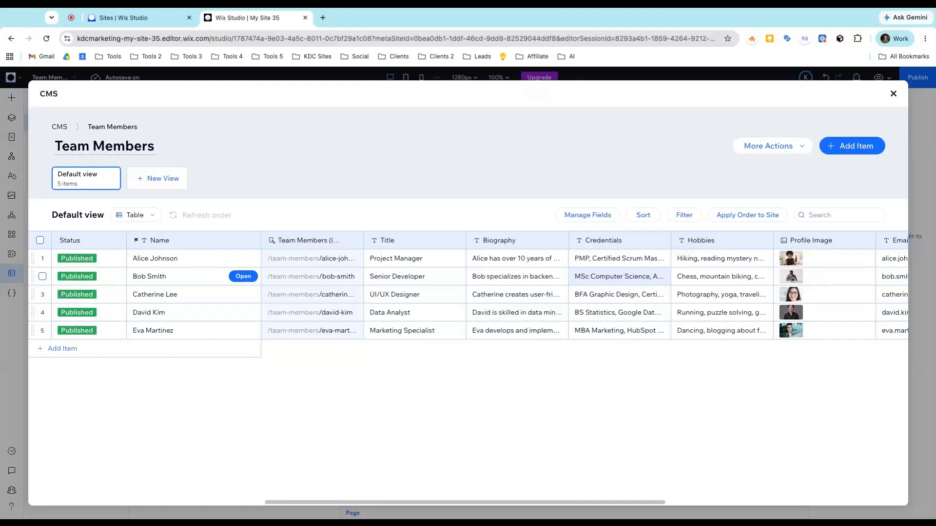
pyautogui.click(893, 94)
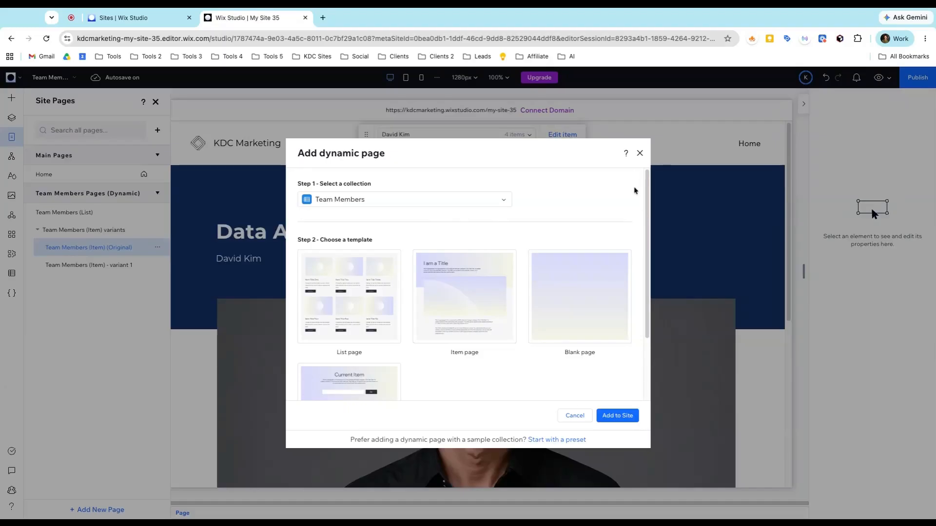
pyautogui.click(638, 155)
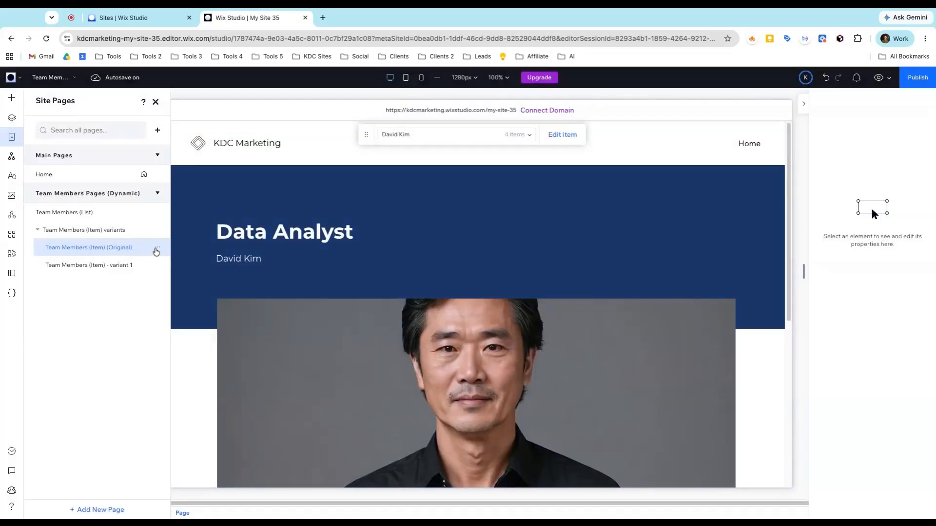
# Step: Start a new page variant of the original Team Members item page, with its layout started from scratch
pyautogui.click(156, 250)
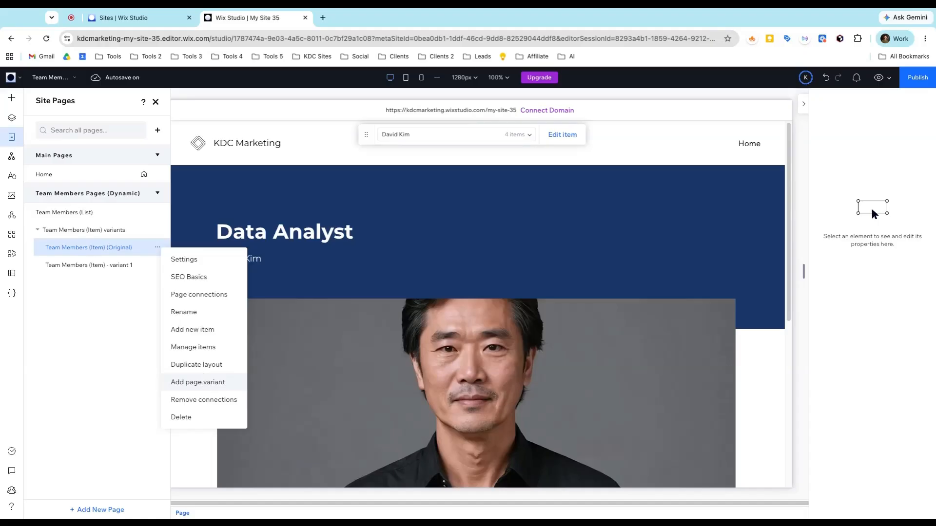
pyautogui.click(197, 382)
pyautogui.click(502, 363)
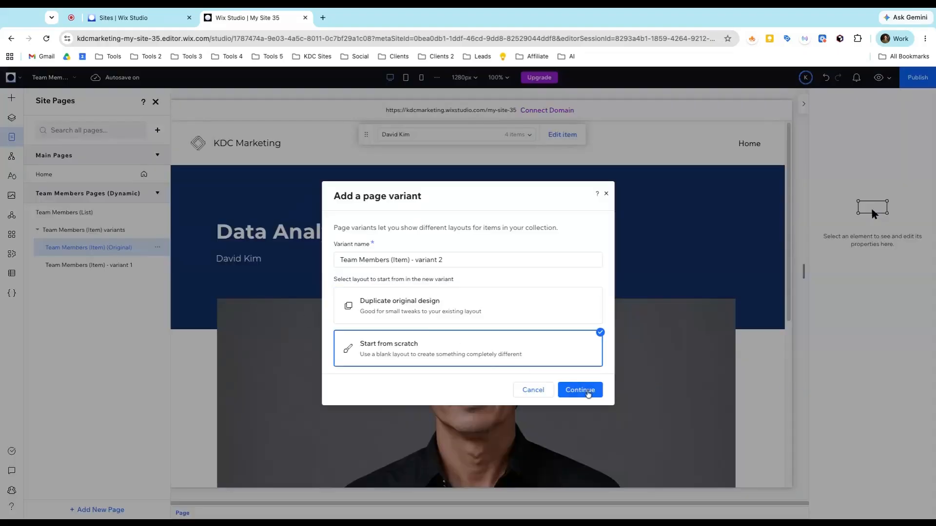
pyautogui.click(580, 390)
# Step: Set the variant's rule to items whose Title contains "marketing" and add the variant
pyautogui.click(390, 278)
pyautogui.scroll(-1, 389, 351)
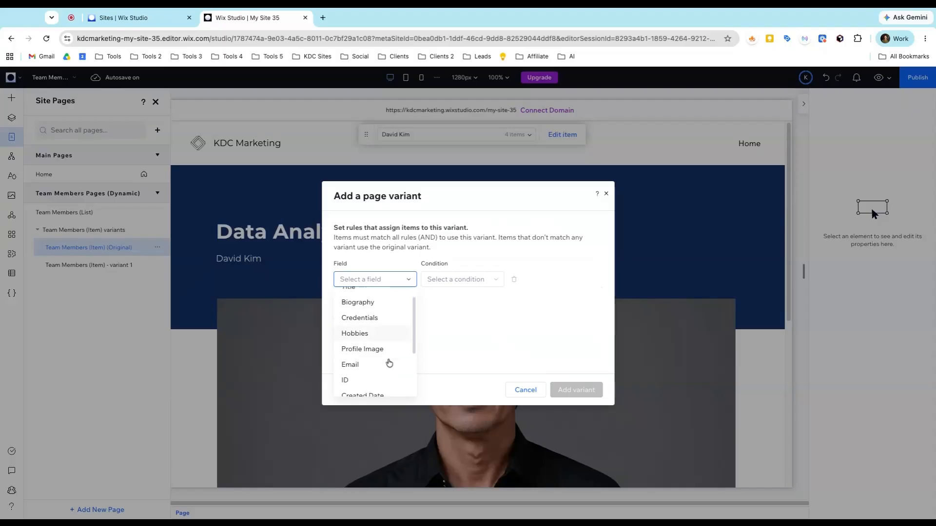
pyautogui.scroll(-3, 388, 362)
pyautogui.scroll(4, 387, 361)
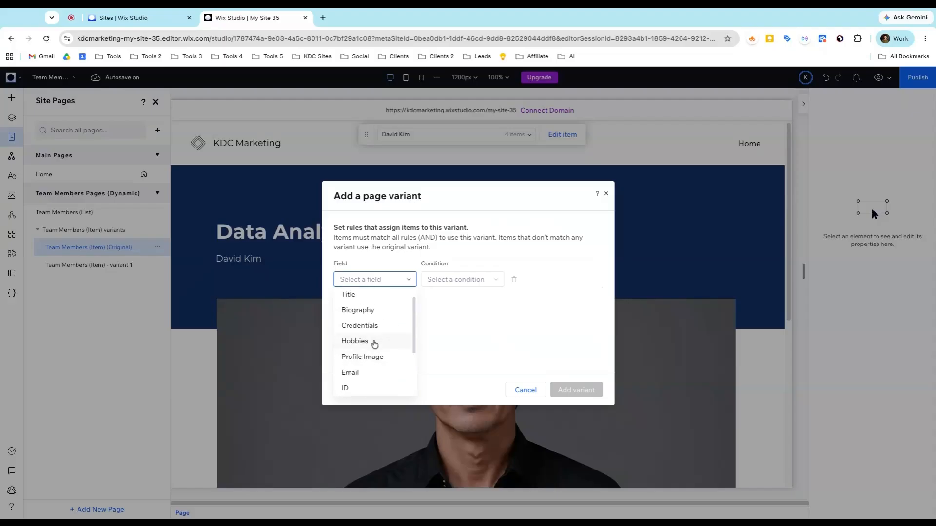
pyautogui.click(359, 295)
pyautogui.click(492, 280)
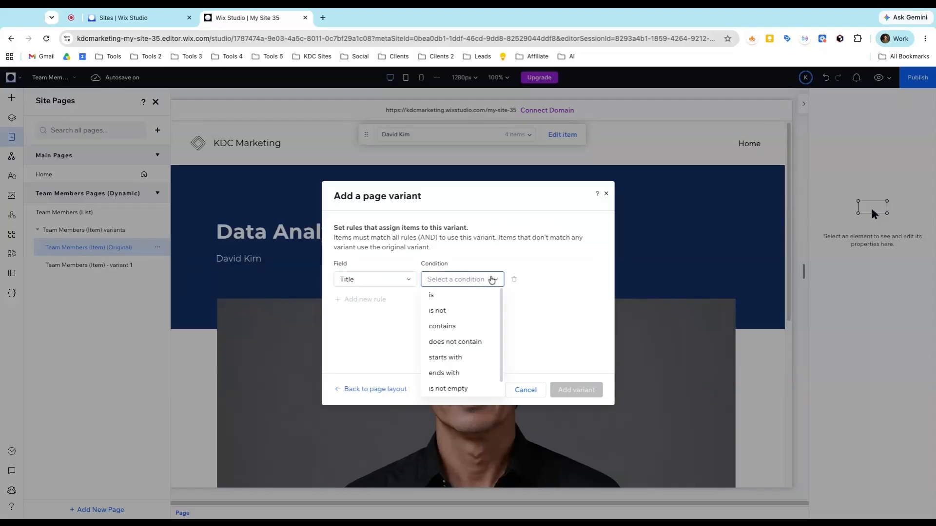
pyautogui.click(460, 327)
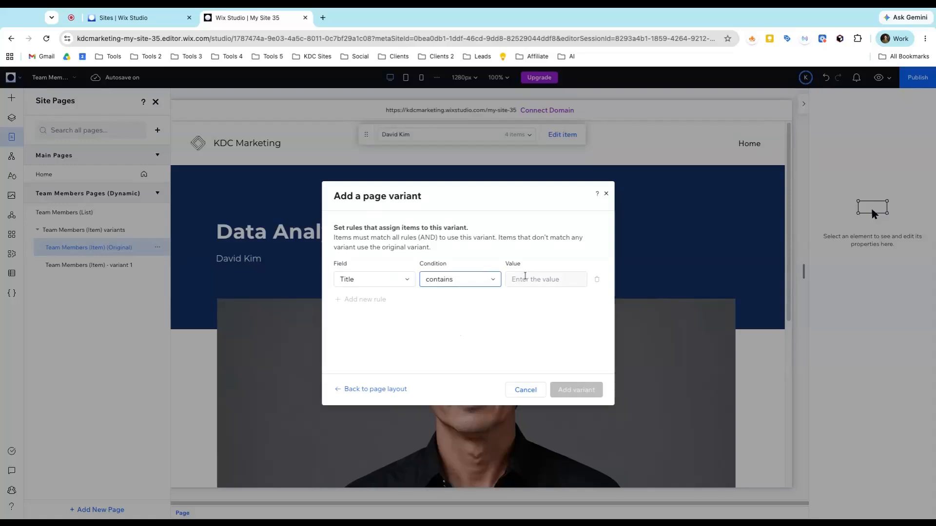
pyautogui.click(525, 276)
pyautogui.write('marketing')
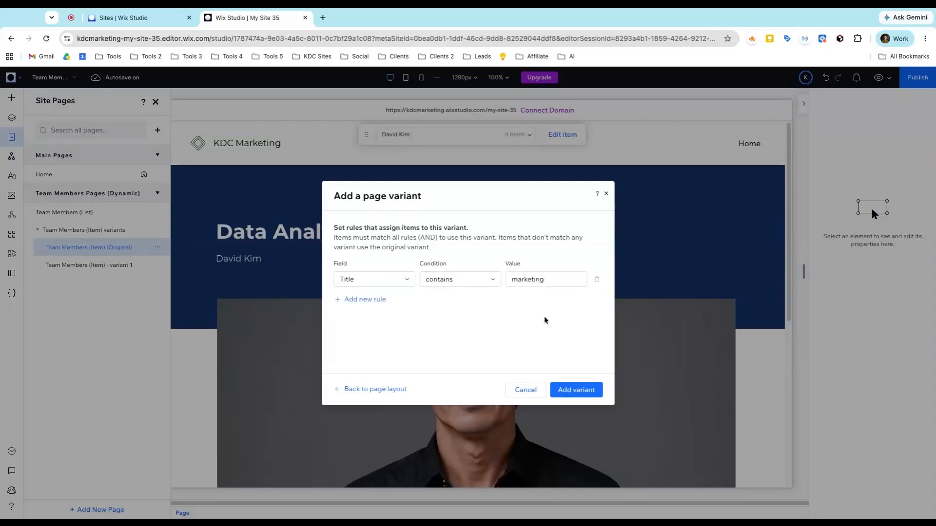
pyautogui.click(572, 389)
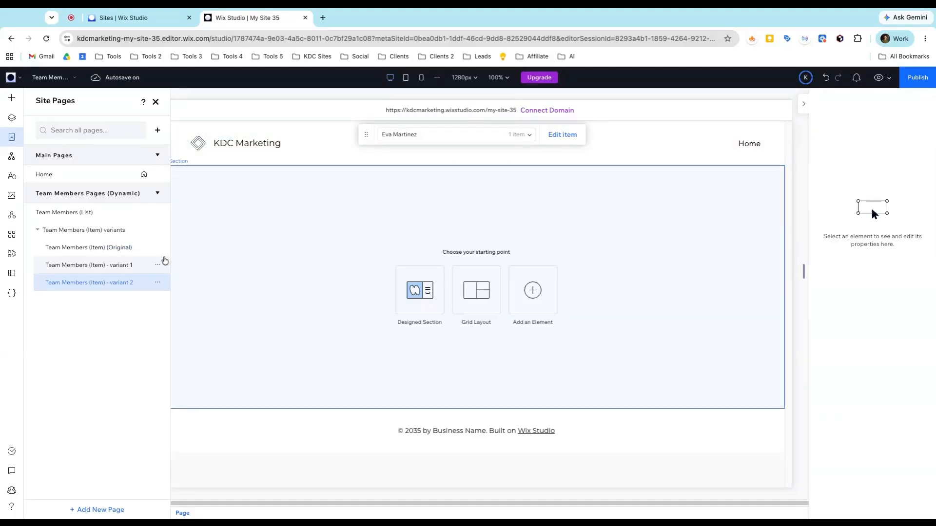
# Step: Compare the layout and assigned items of the original Team Members item page with those of variant 2
pyautogui.click(142, 247)
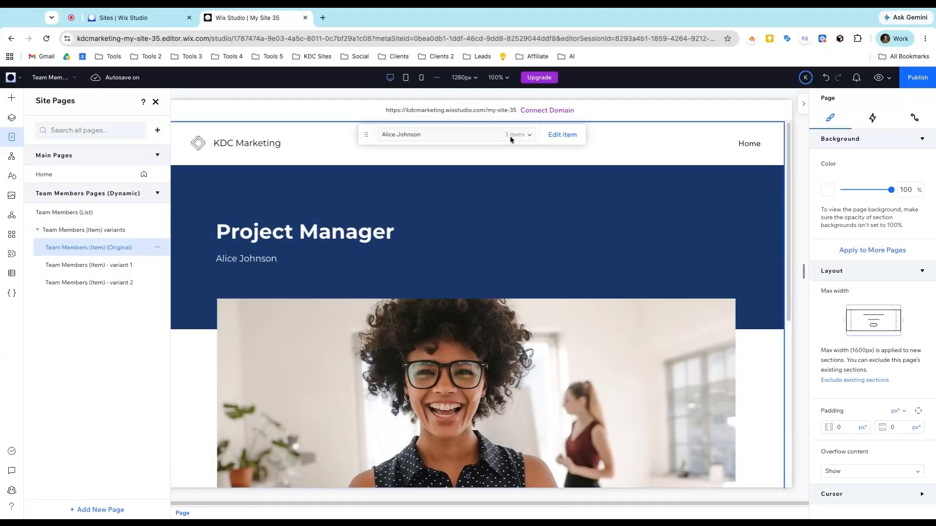
pyautogui.click(126, 283)
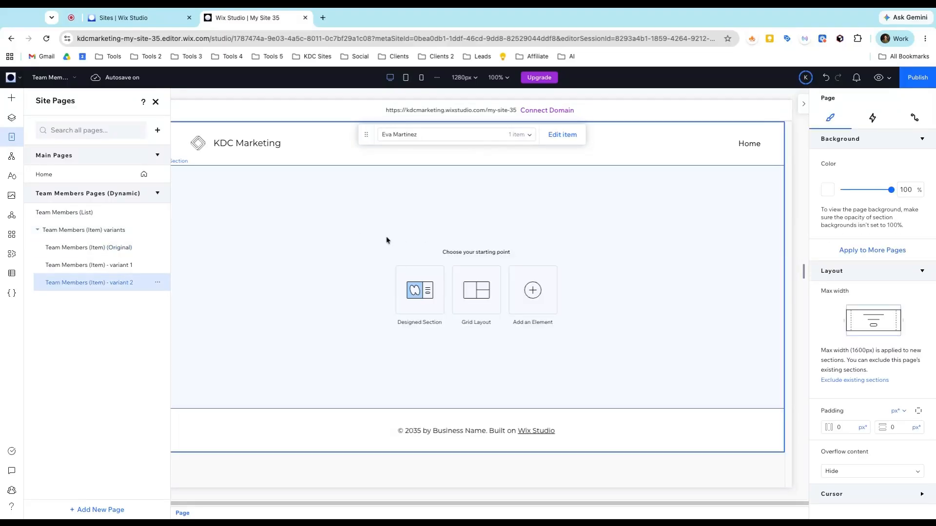